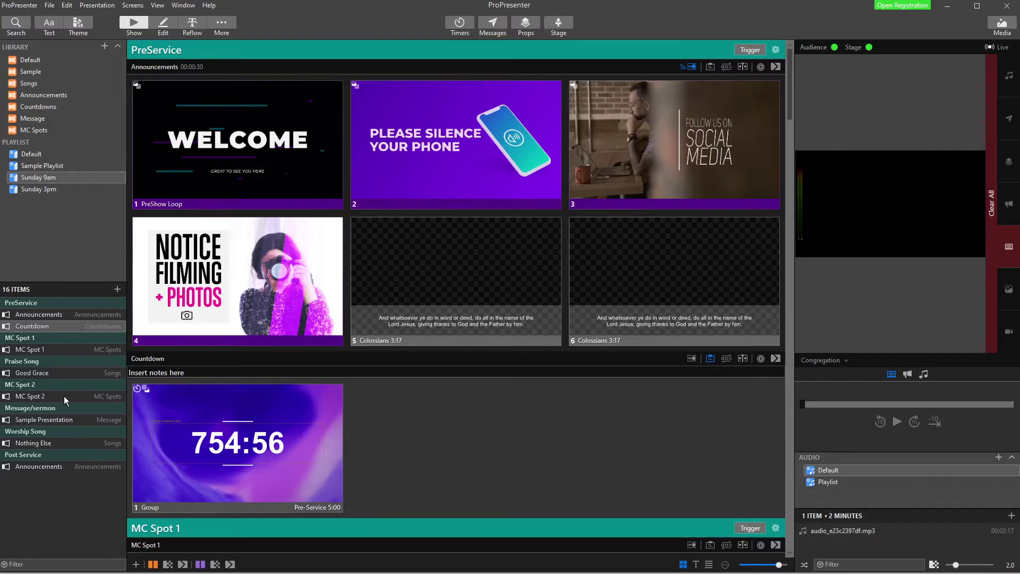
Delete the Colossians 3:17 slide from the Sample Presentation in Sunday 9am
{"action": "left_click", "coordinate": [40, 419]}
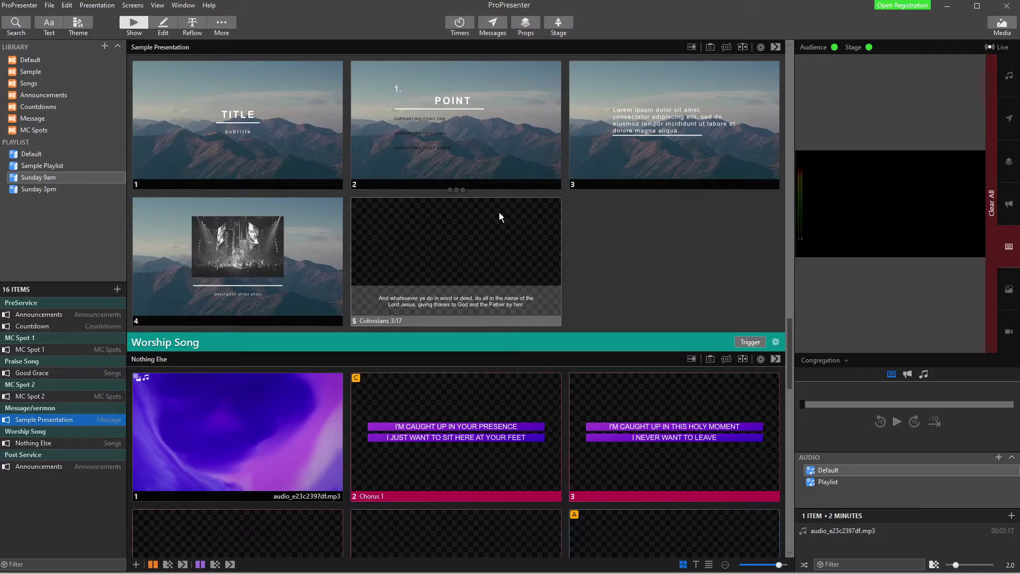
{"action": "scroll", "coordinate": [552, 276], "scroll_direction": "up", "scroll_amount": 2}
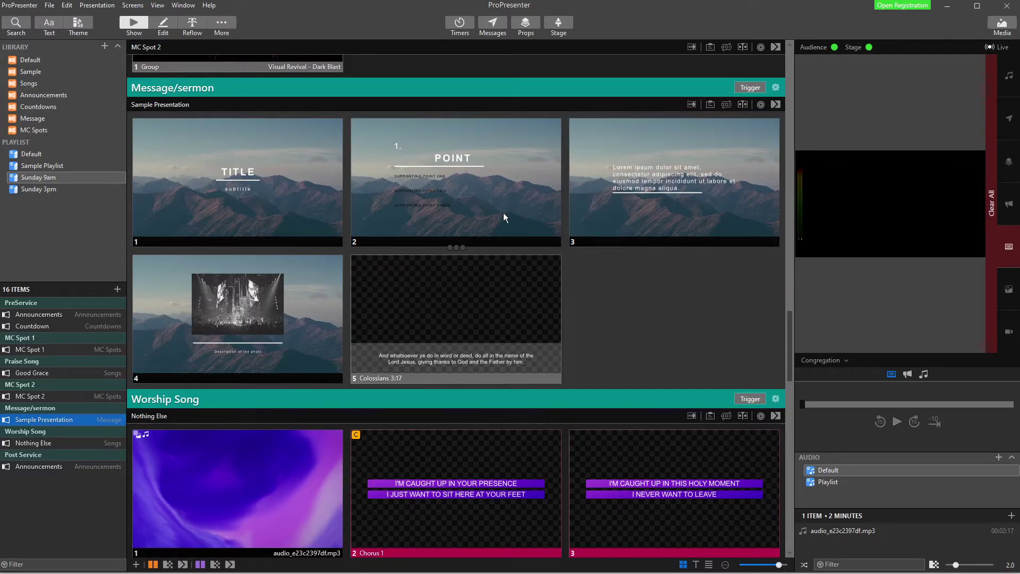
{"action": "right_click", "coordinate": [451, 304]}
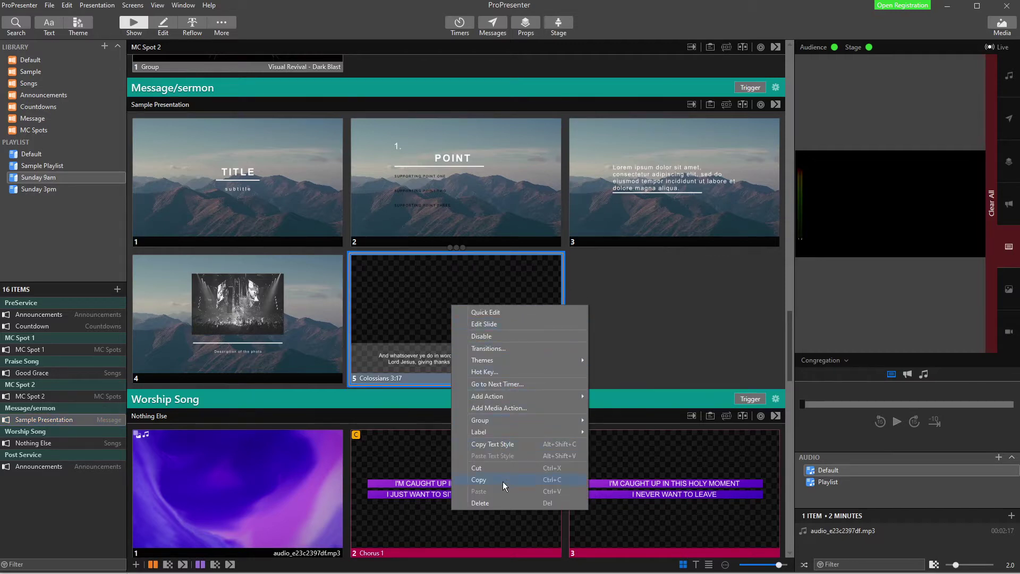
{"action": "left_click", "coordinate": [492, 502]}
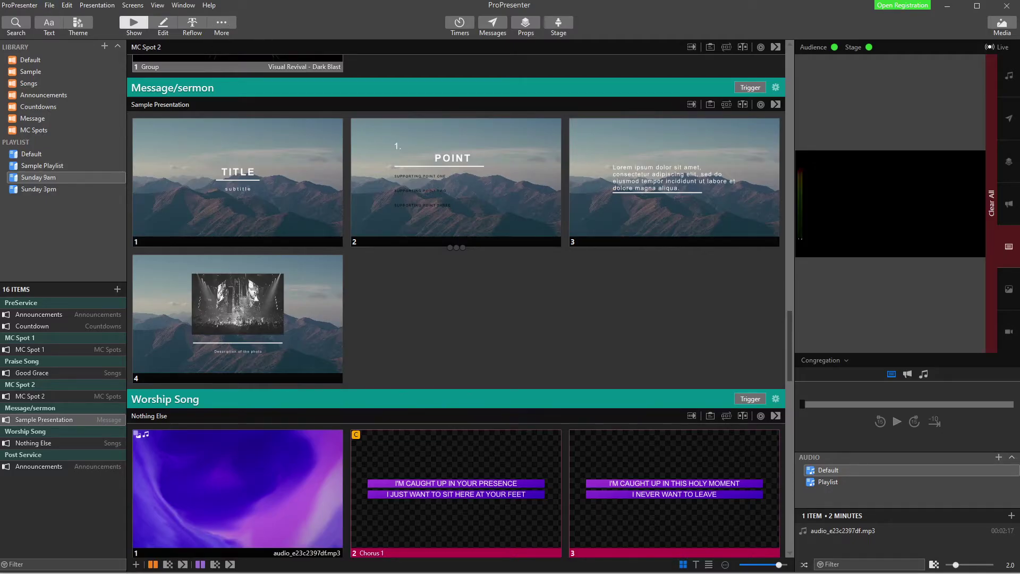
Check Show House of Worship Integrations in the General preferences and close Preferences
{"action": "left_click", "coordinate": [31, 6]}
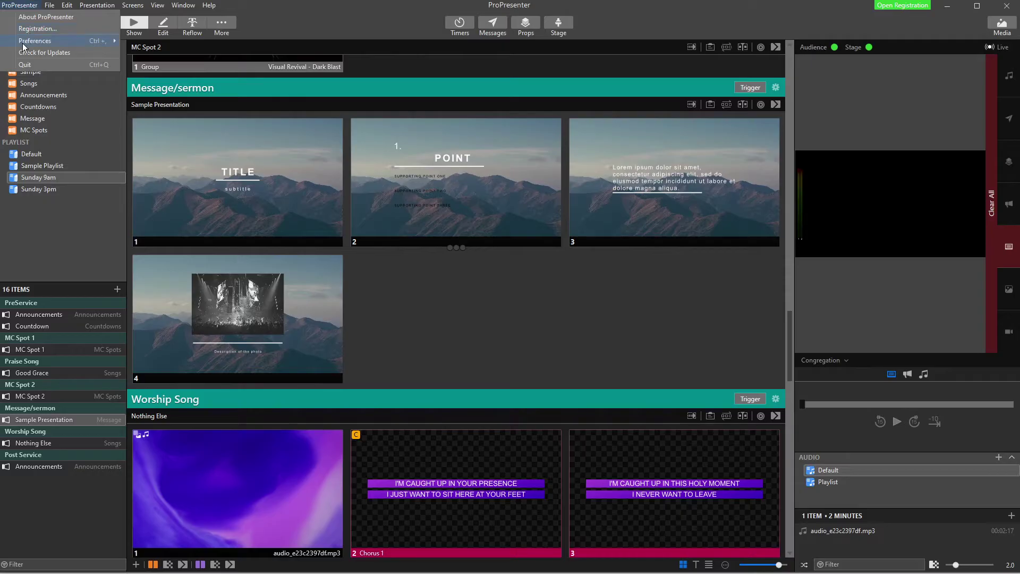
{"action": "mouse_move", "coordinate": [27, 44]}
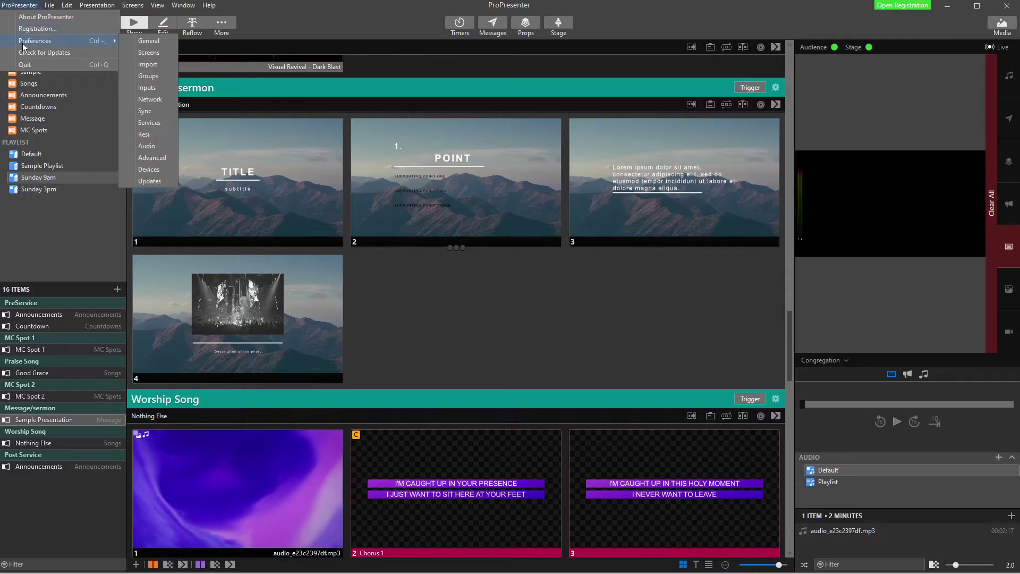
{"action": "left_click", "coordinate": [148, 41]}
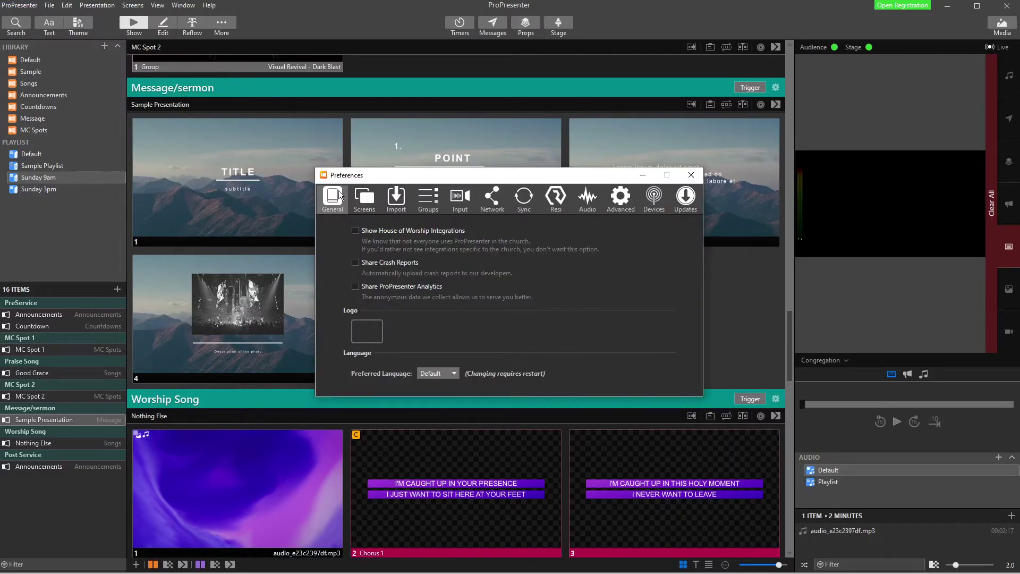
{"action": "left_click", "coordinate": [355, 231]}
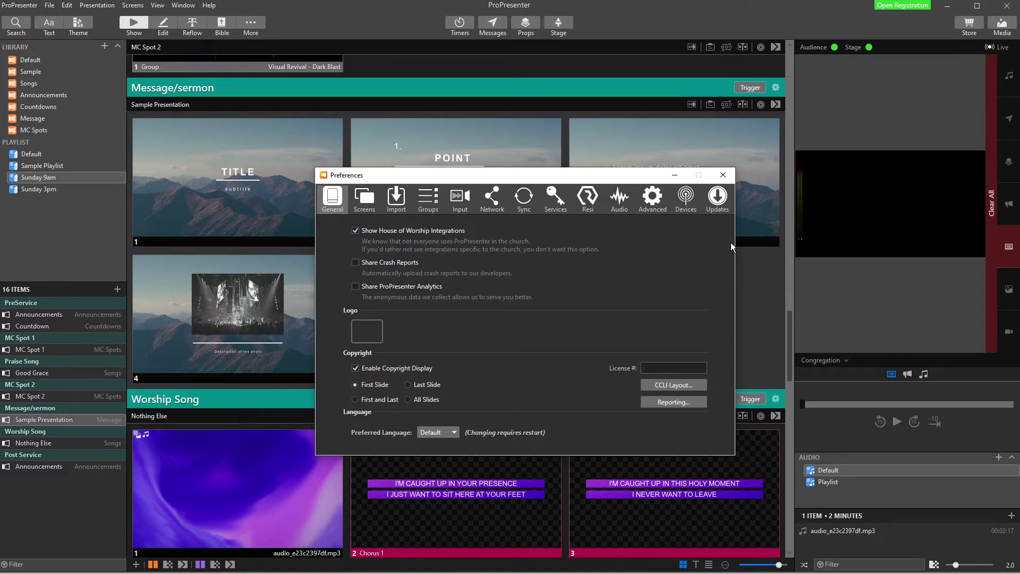
{"action": "left_click", "coordinate": [722, 175]}
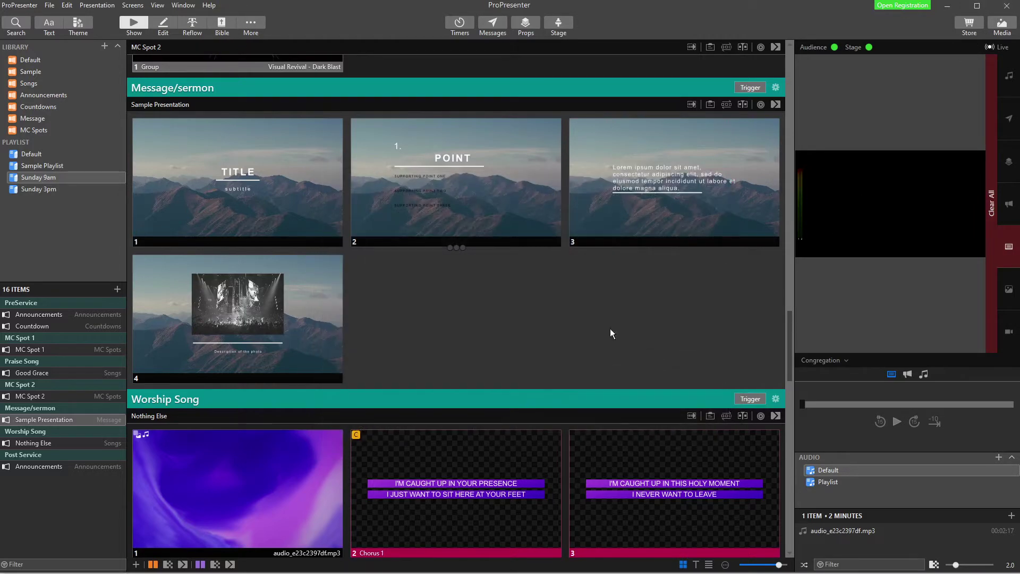
Install the free King James Version Bible from the Bible options' Free list
{"action": "left_click", "coordinate": [222, 23]}
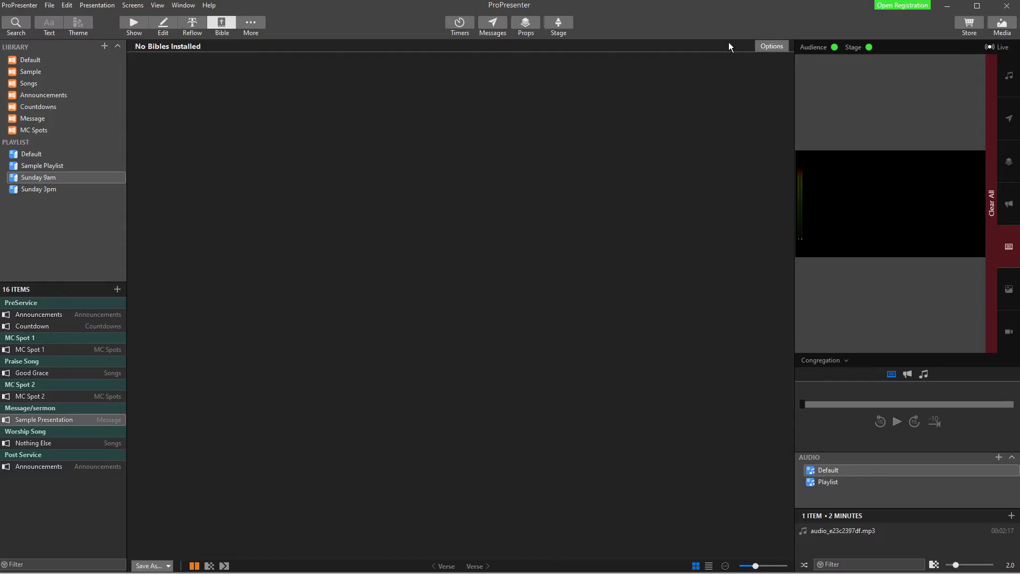
{"action": "left_click", "coordinate": [771, 47]}
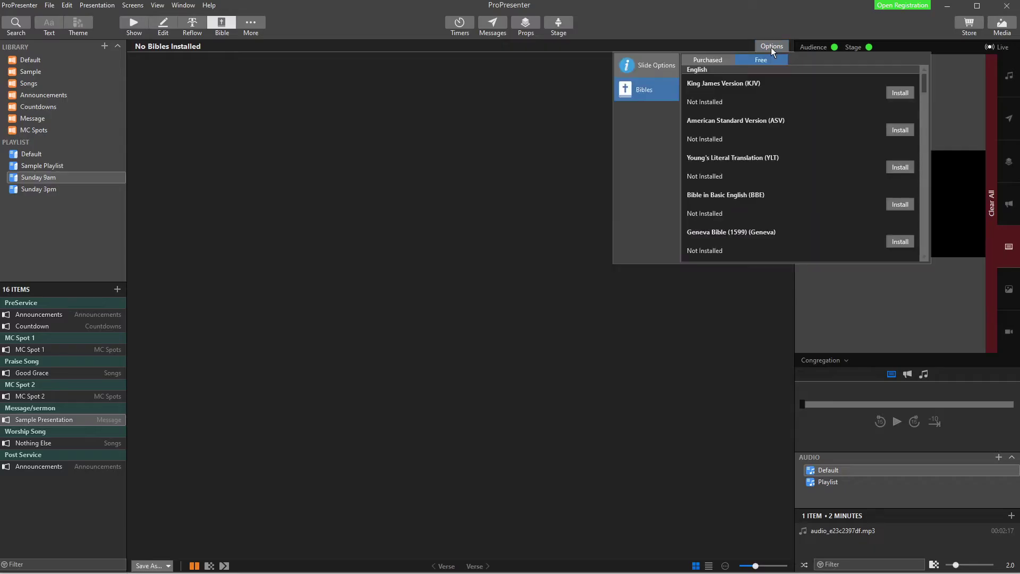
{"action": "left_click", "coordinate": [709, 60]}
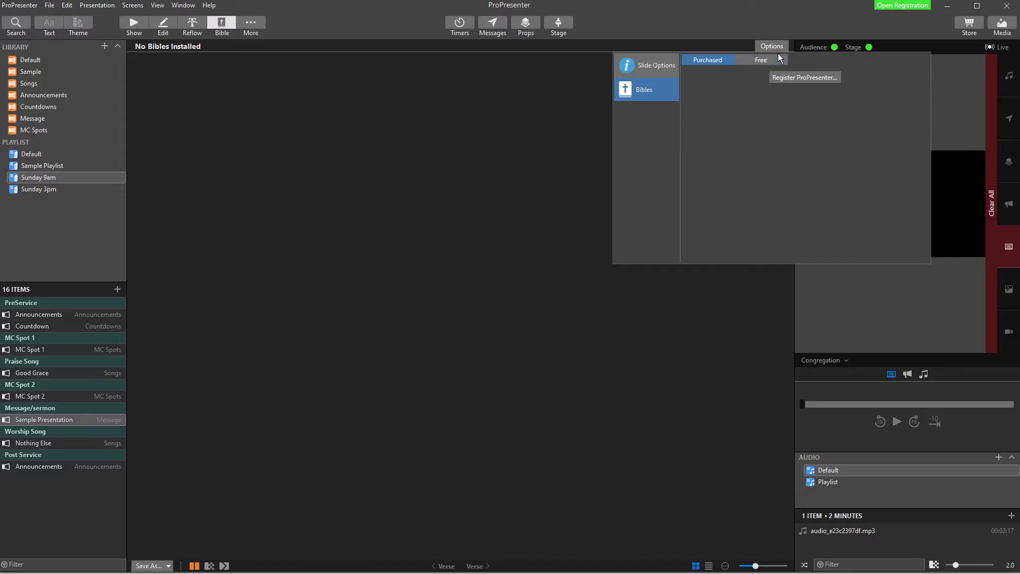
{"action": "left_click", "coordinate": [765, 60]}
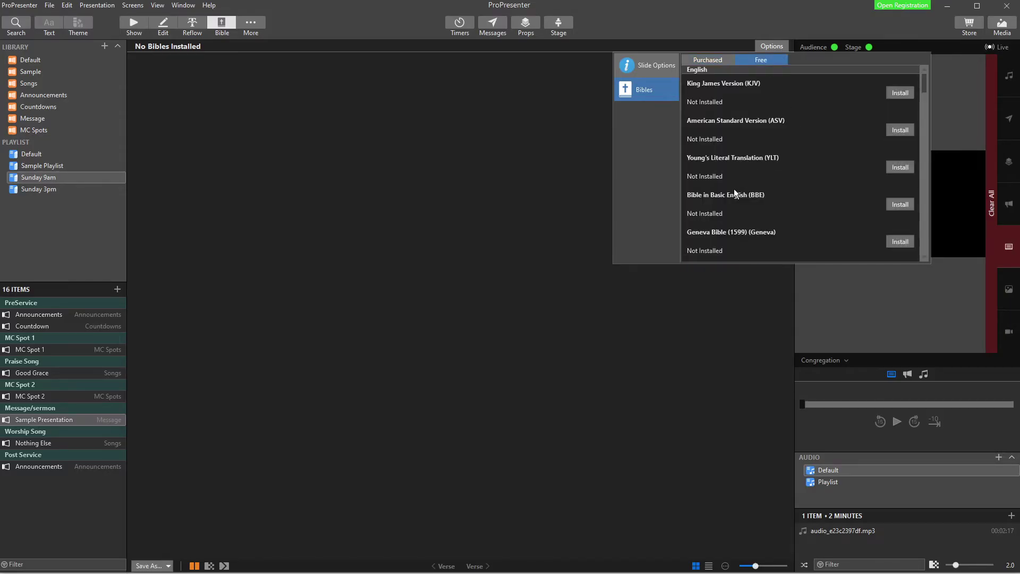
{"action": "scroll", "coordinate": [731, 187], "scroll_direction": "down", "scroll_amount": 2}
{"action": "scroll", "coordinate": [747, 195], "scroll_direction": "up", "scroll_amount": 2}
{"action": "left_click", "coordinate": [904, 93]}
{"action": "mouse_move", "coordinate": [923, 83]}
{"action": "left_mouse_down"}
{"action": "mouse_move", "coordinate": [919, 247]}
{"action": "mouse_move", "coordinate": [925, 74]}
{"action": "left_mouse_up"}
{"action": "left_click", "coordinate": [509, 144]}
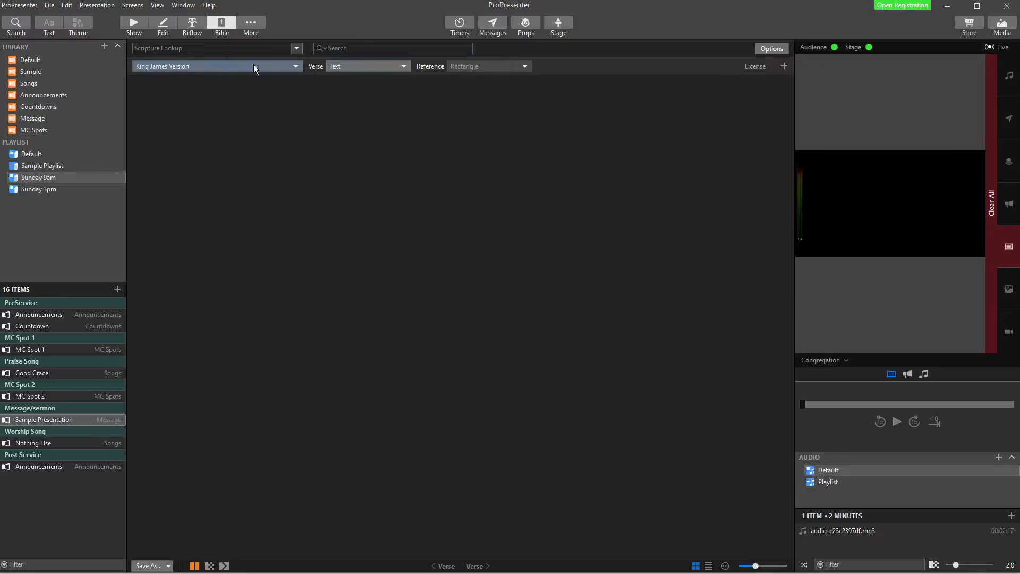
Review the available Bible versions and keep the Text verse style
{"action": "left_click", "coordinate": [235, 68]}
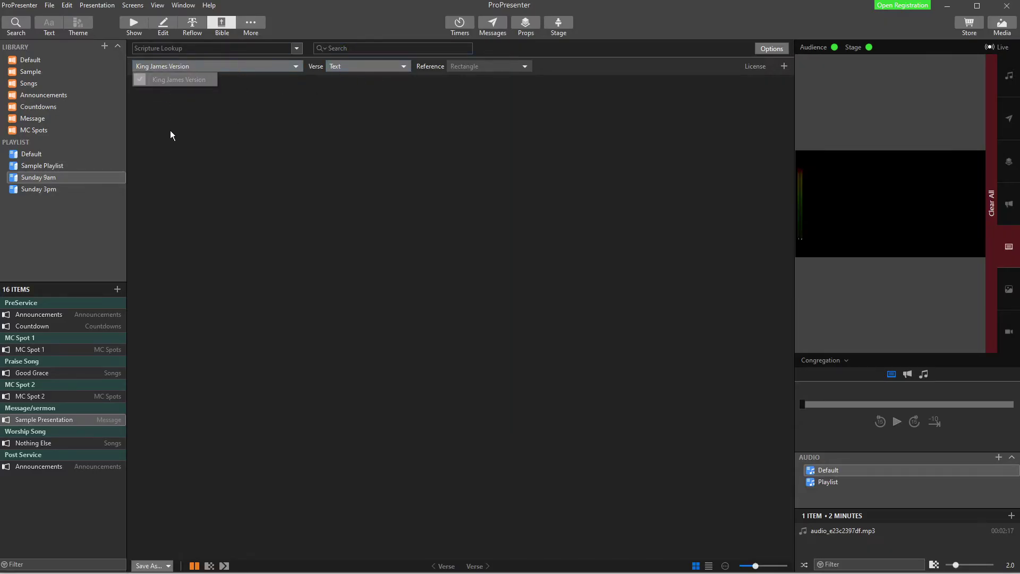
{"action": "left_click", "coordinate": [365, 56]}
{"action": "left_click", "coordinate": [369, 64]}
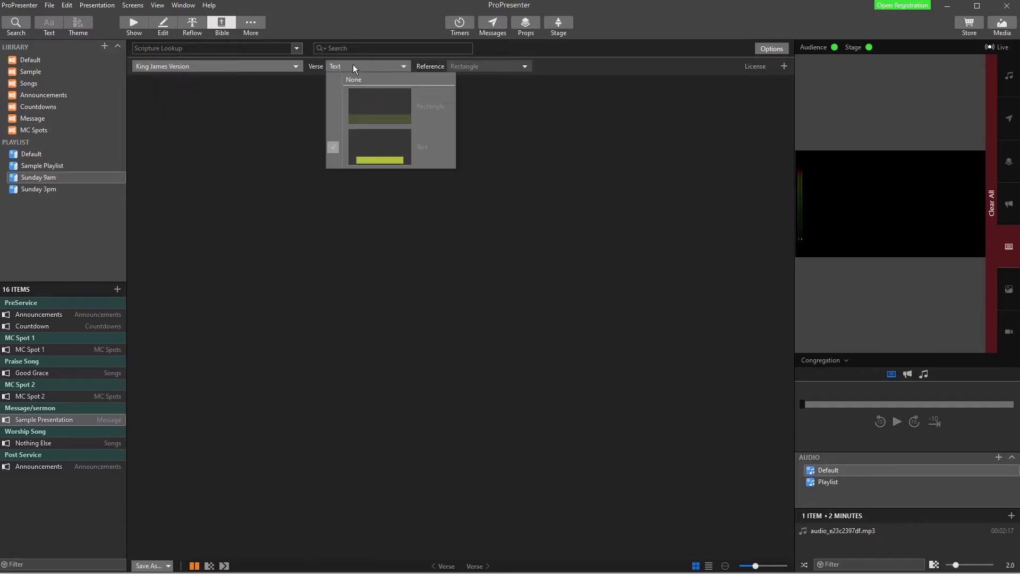
{"action": "left_click", "coordinate": [405, 153]}
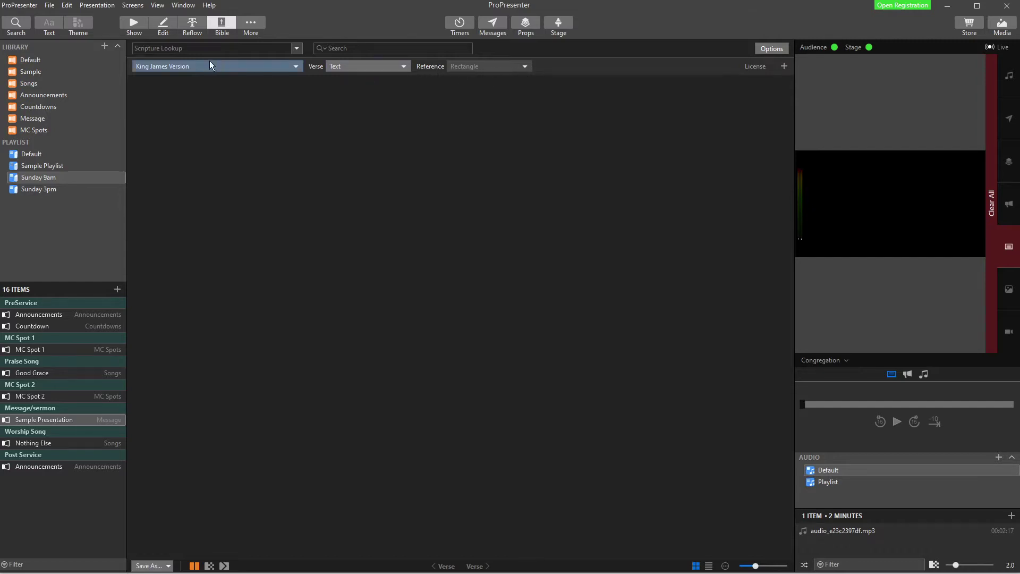
Look up 'colossians 3:17' in the Scripture Lookup field
{"action": "left_click", "coordinate": [246, 46]}
{"action": "type", "text": "colossians 3:17"}
{"action": "key", "text": "Return"}
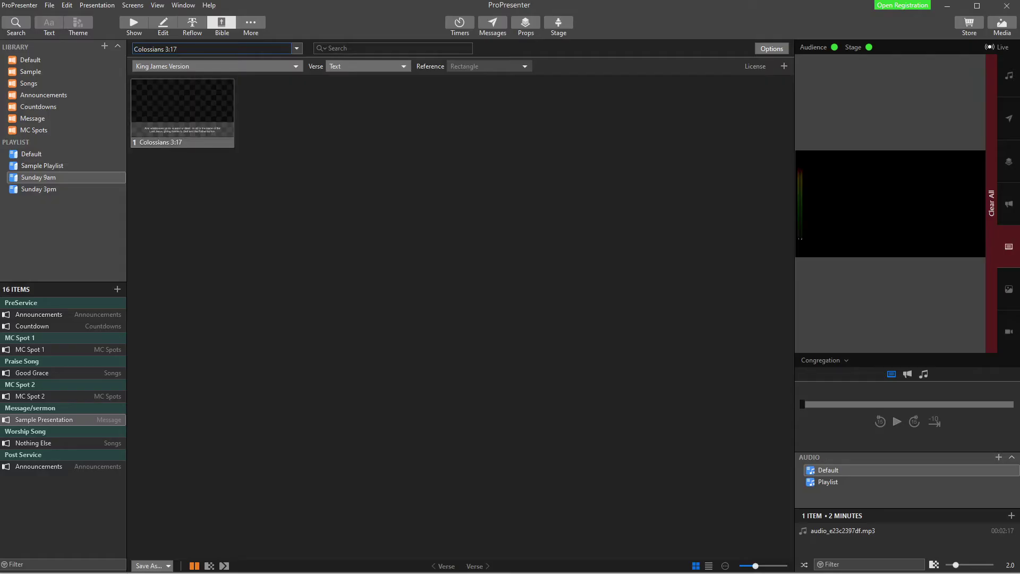
Pick Matthew 10:5 from the reference browser and select its slide
{"action": "left_click", "coordinate": [296, 49]}
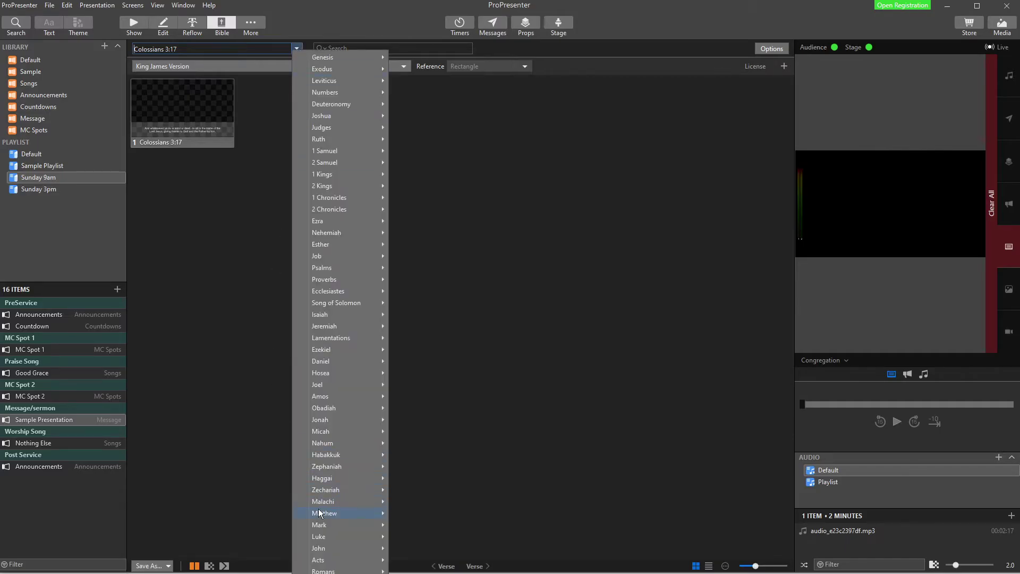
{"action": "mouse_move", "coordinate": [323, 516]}
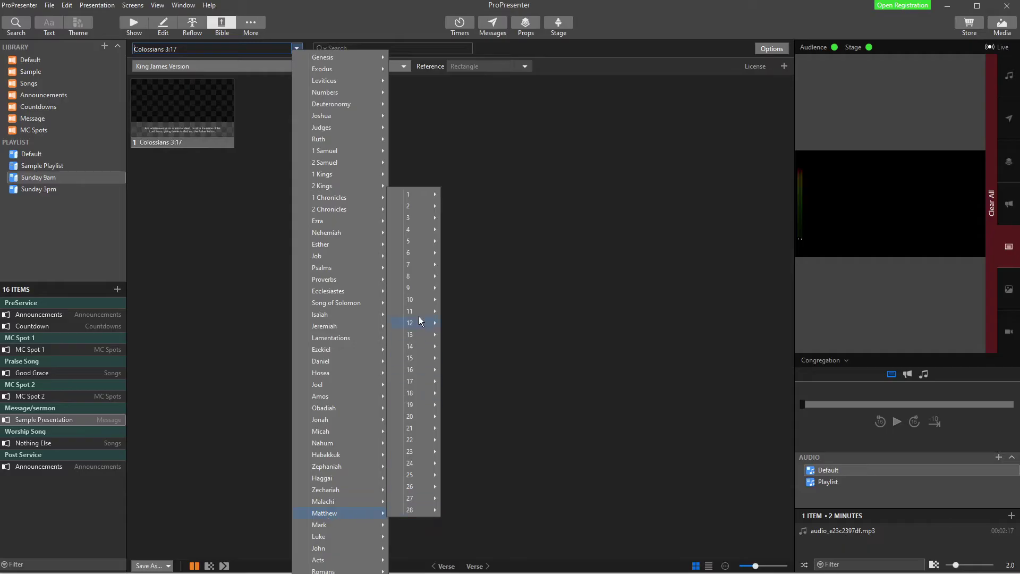
{"action": "mouse_move", "coordinate": [417, 300]}
{"action": "left_click", "coordinate": [460, 297]}
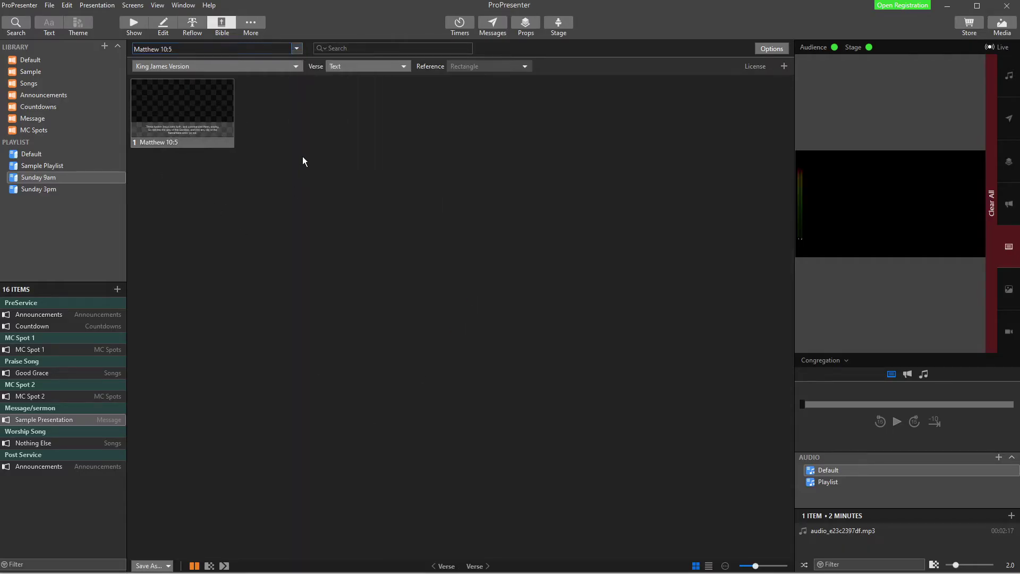
{"action": "left_click", "coordinate": [216, 120]}
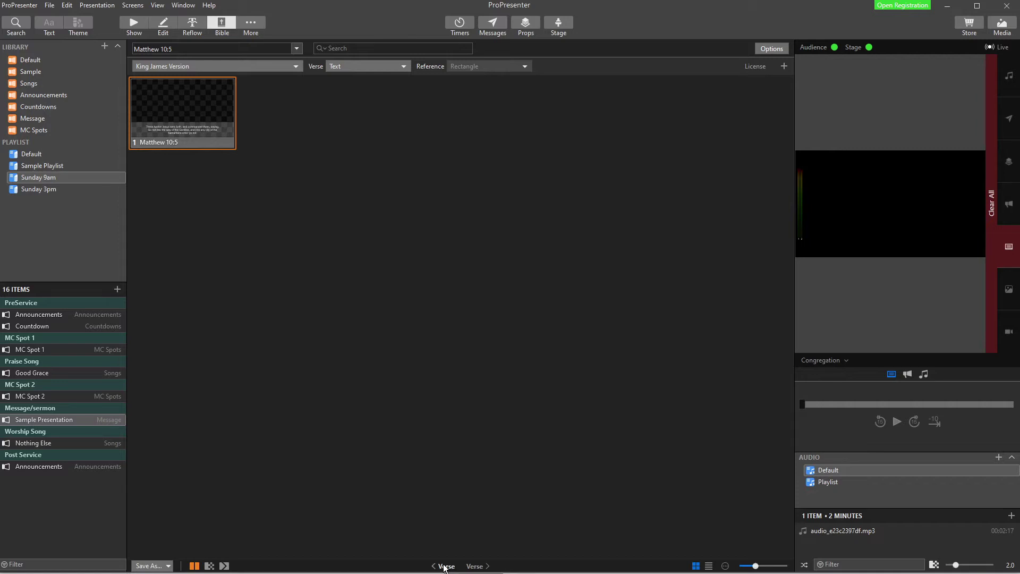
Extend the passage forward verse by verse through Matthew 10:10
{"action": "left_click", "coordinate": [474, 566]}
{"action": "left_click", "coordinate": [474, 566]}
{"action": "left_click", "coordinate": [474, 566]}
{"action": "left_click", "coordinate": [474, 566]}
{"action": "left_click", "coordinate": [475, 566]}
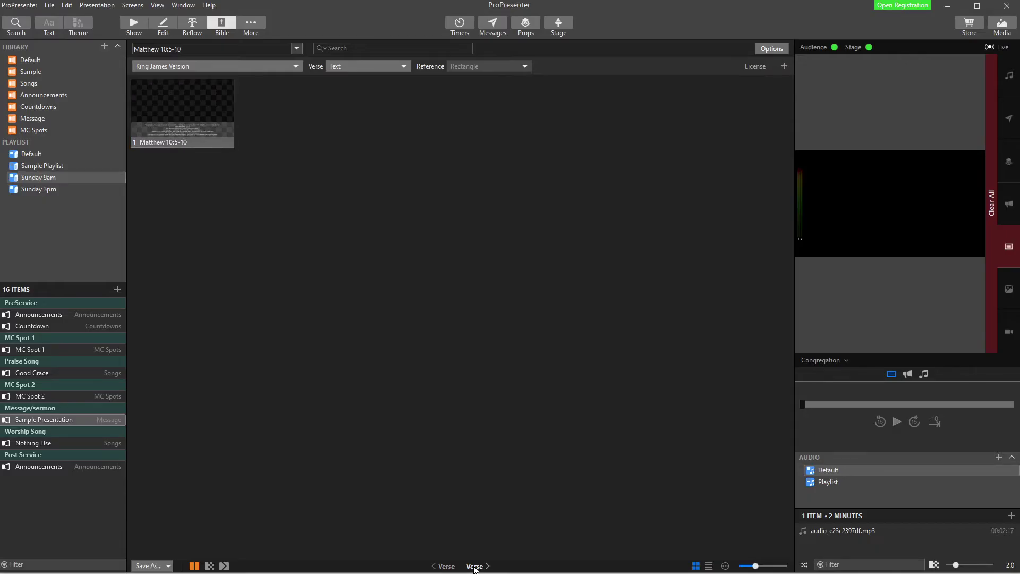
Extend the passage backward verse by verse to Matthew 9:38
{"action": "left_click", "coordinate": [445, 566]}
{"action": "left_click", "coordinate": [445, 566]}
{"action": "left_click", "coordinate": [445, 566]}
{"action": "left_click", "coordinate": [445, 566]}
{"action": "left_click", "coordinate": [445, 566]}
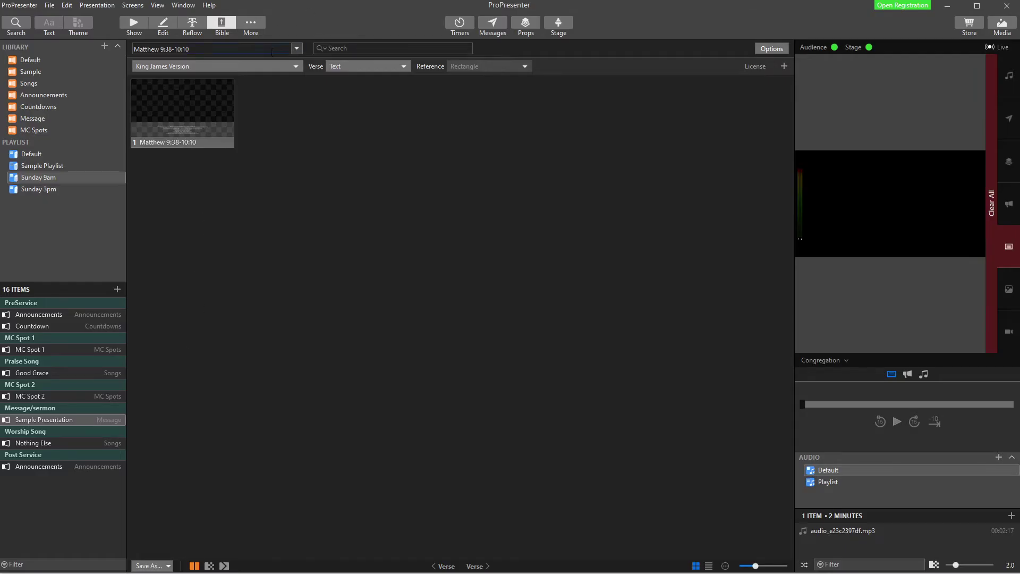
Replace the Matthew range with a Colossians reference, correcting 4:1 to 3:17
{"action": "key", "text": "BackSpace"}
{"action": "key", "text": "BackSpace"}
{"action": "key", "text": "BackSpace"}
{"action": "key", "text": "BackSpace"}
{"action": "key", "text": "BackSpace"}
{"action": "key", "text": "BackSpace"}
{"action": "key", "text": "BackSpace"}
{"action": "key", "text": "BackSpace"}
{"action": "key", "text": "BackSpace"}
{"action": "key", "text": "BackSpace"}
{"action": "key", "text": "BackSpace"}
{"action": "key", "text": "BackSpace"}
{"action": "key", "text": "BackSpace"}
{"action": "key", "text": "BackSpace"}
{"action": "key", "text": "BackSpace"}
{"action": "key", "text": "BackSpace"}
{"action": "key", "text": "BackSpace"}
{"action": "key", "text": "BackSpace"}
{"action": "type", "text": "colossia"}
{"action": "type", "text": "ns"}
{"action": "type", "text": "317"}
{"action": "key", "text": "Return"}
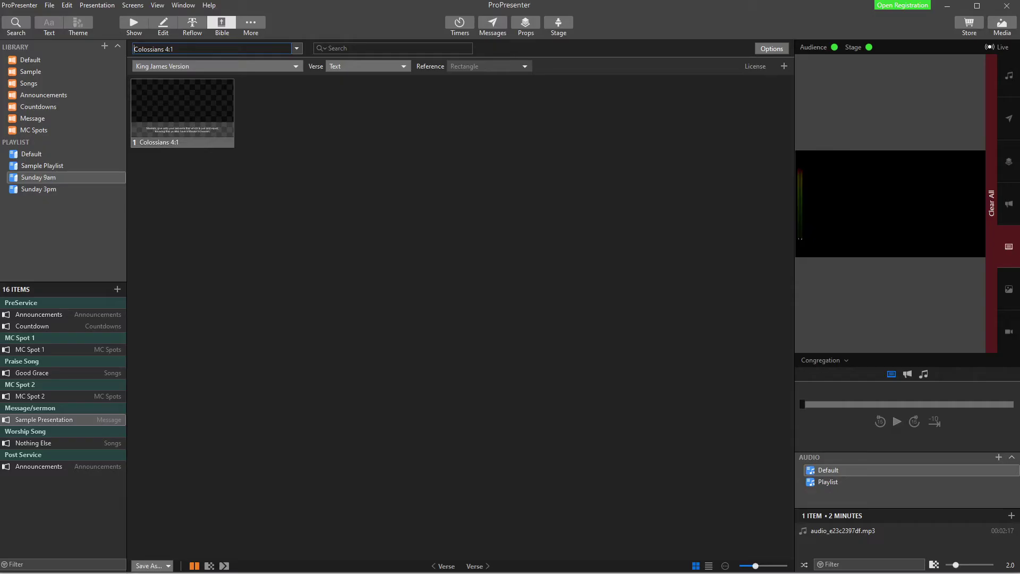
{"action": "type", "text": "c"}
{"action": "type", "text": "ssians 31"}
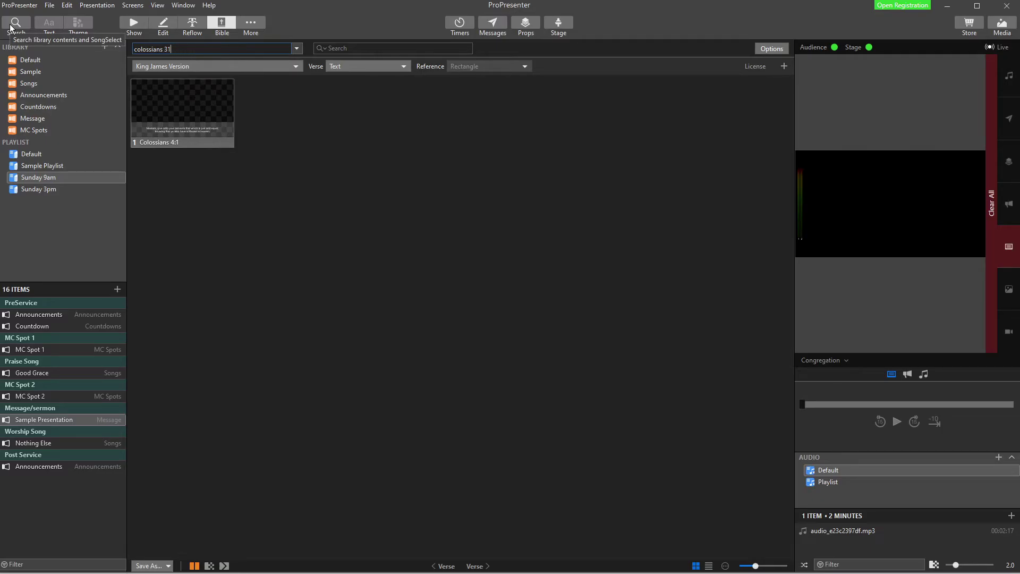
{"action": "key", "text": "Return"}
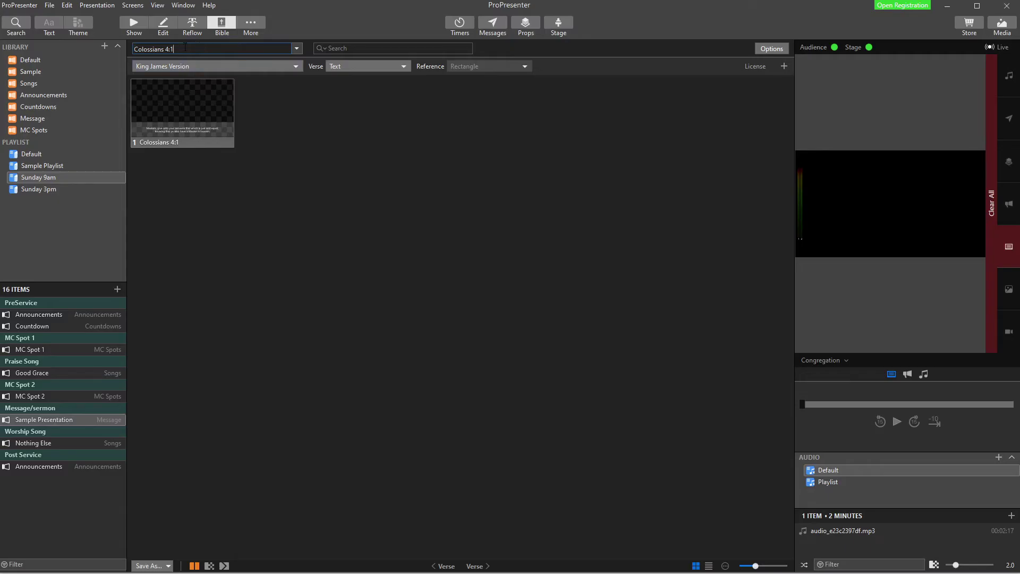
{"action": "left_click_drag", "start_coordinate": [185, 47], "coordinate": [163, 48]}
{"action": "type", "text": "3:17"}
Enable Show Verse Numbers, Break on New Verse and Display Translation in Bible slide options
{"action": "left_click", "coordinate": [170, 107]}
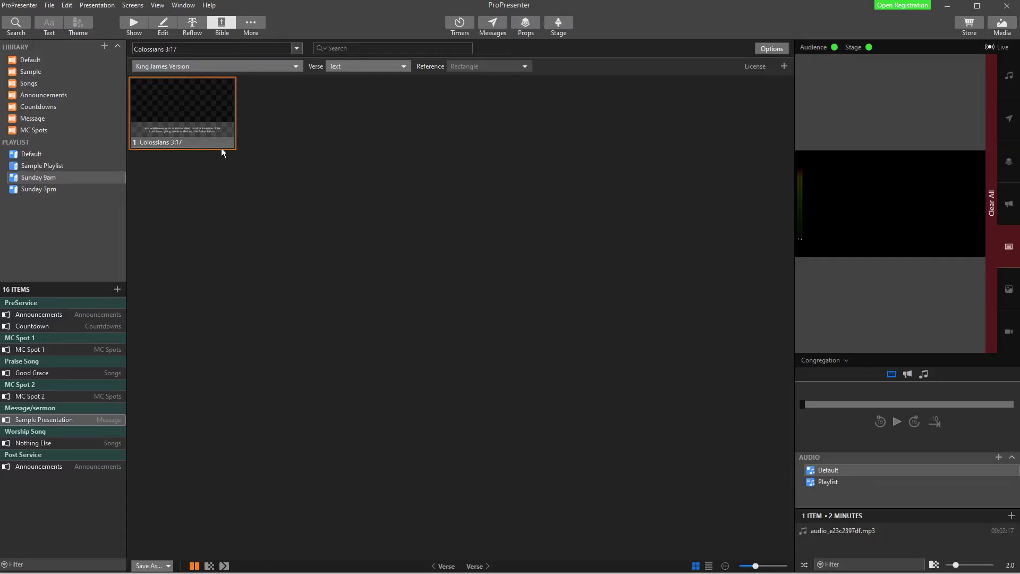
{"action": "left_click", "coordinate": [769, 48]}
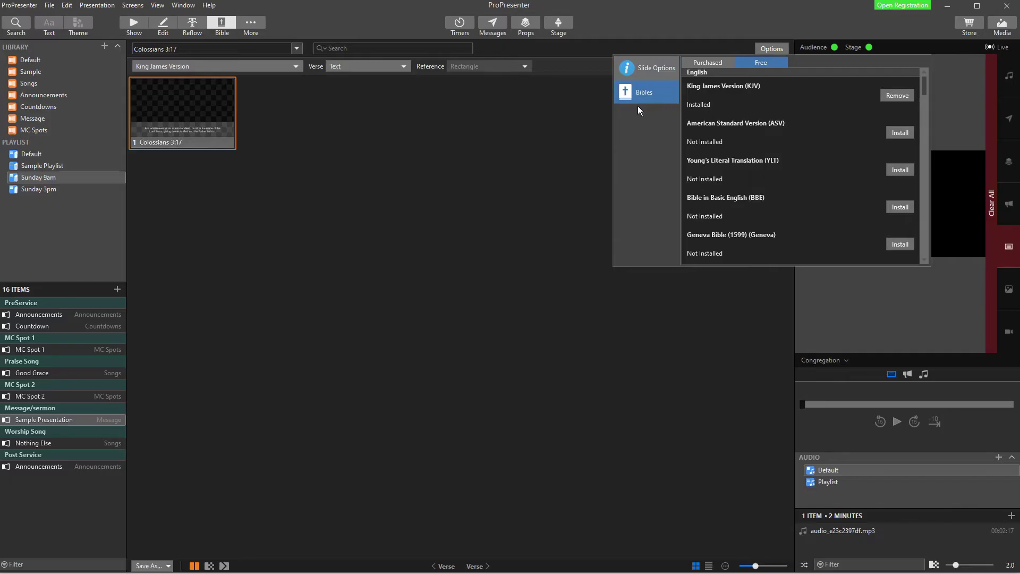
{"action": "left_click", "coordinate": [640, 71]}
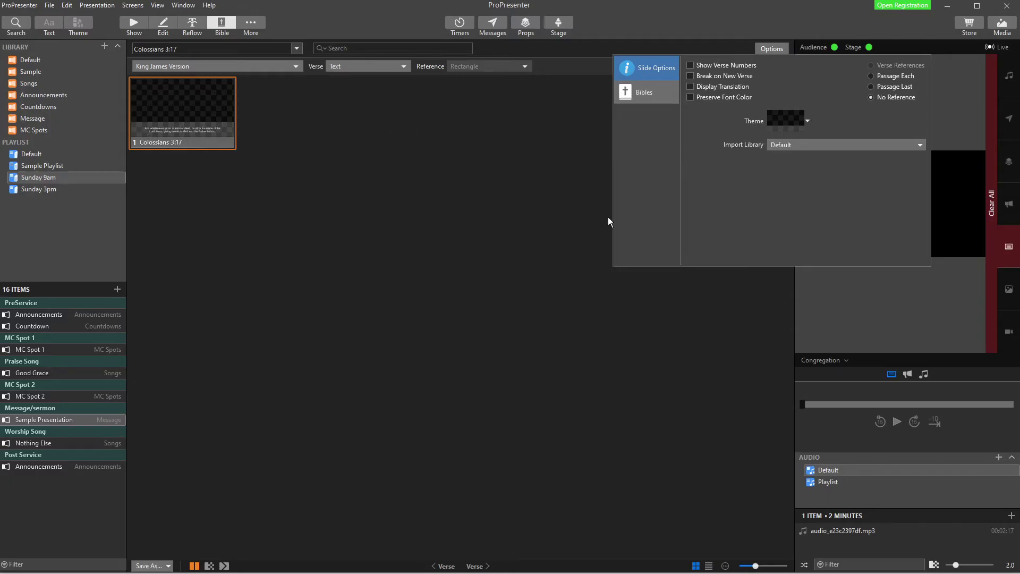
{"action": "left_click", "coordinate": [692, 65]}
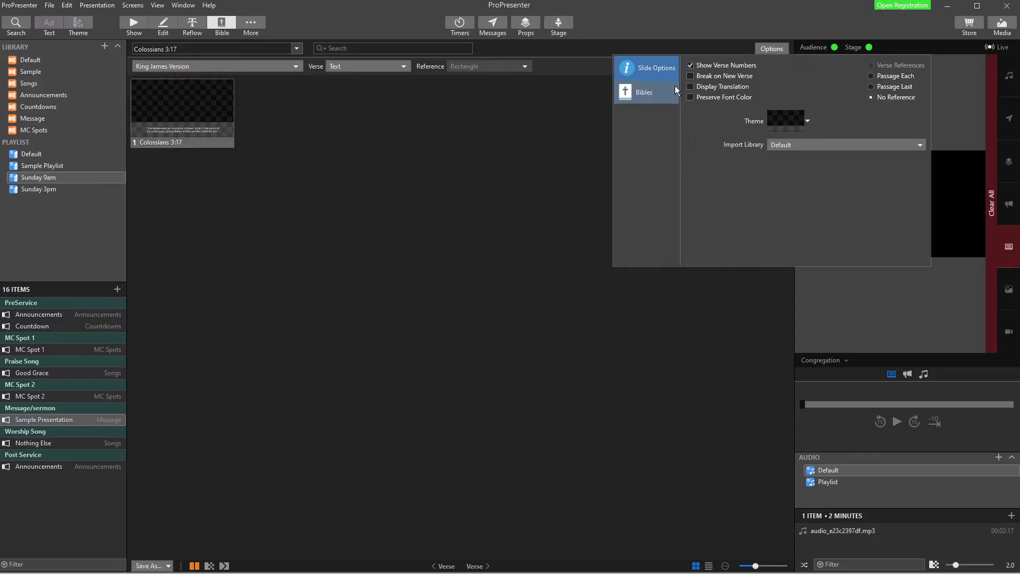
{"action": "left_click", "coordinate": [692, 78]}
{"action": "left_click", "coordinate": [691, 86]}
{"action": "left_click", "coordinate": [808, 121]}
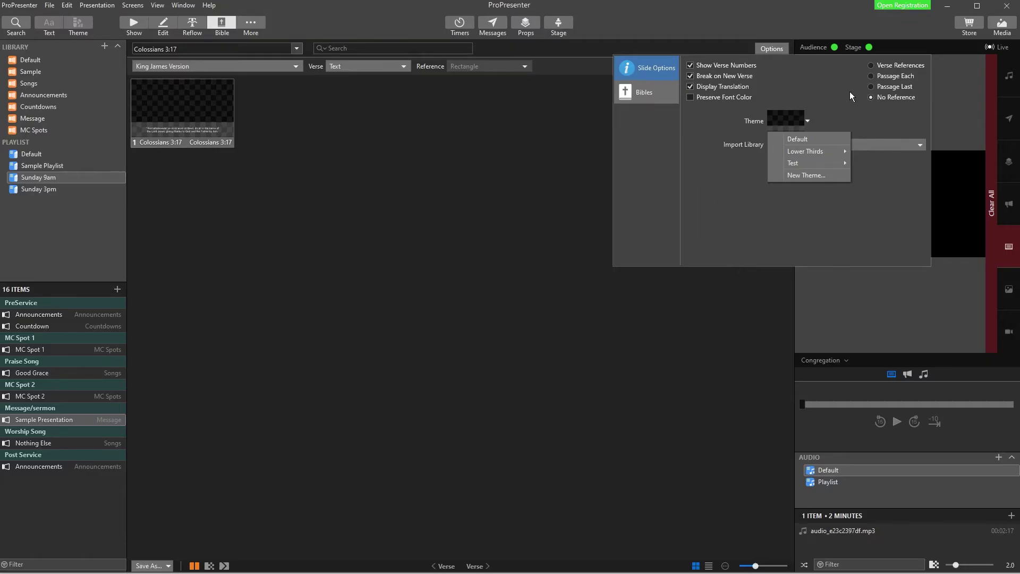
Create a new theme saved as 'Bible Theme'
{"action": "left_click", "coordinate": [803, 175]}
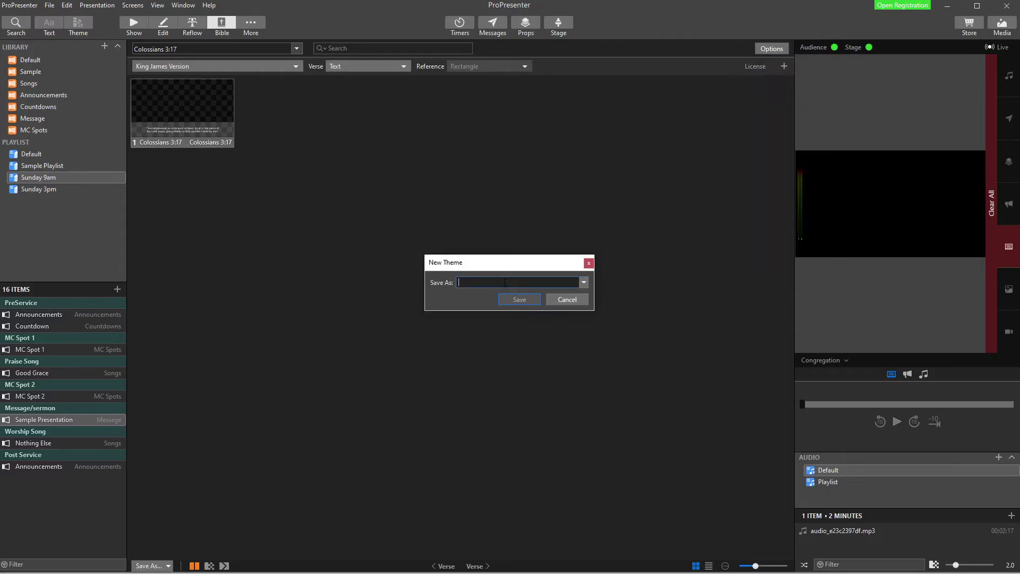
{"action": "type", "text": "Bible Theme"}
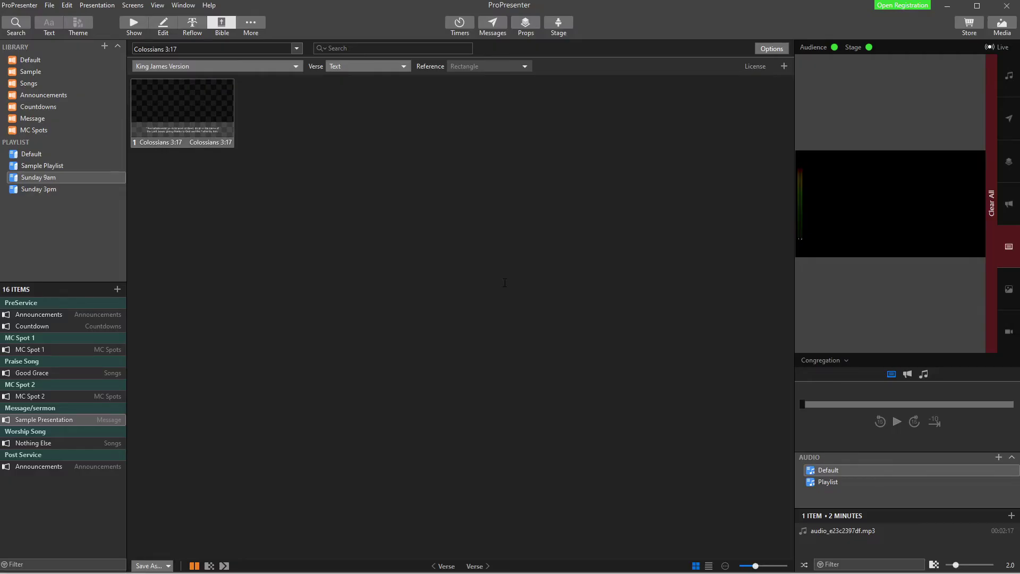
{"action": "key", "text": "Return"}
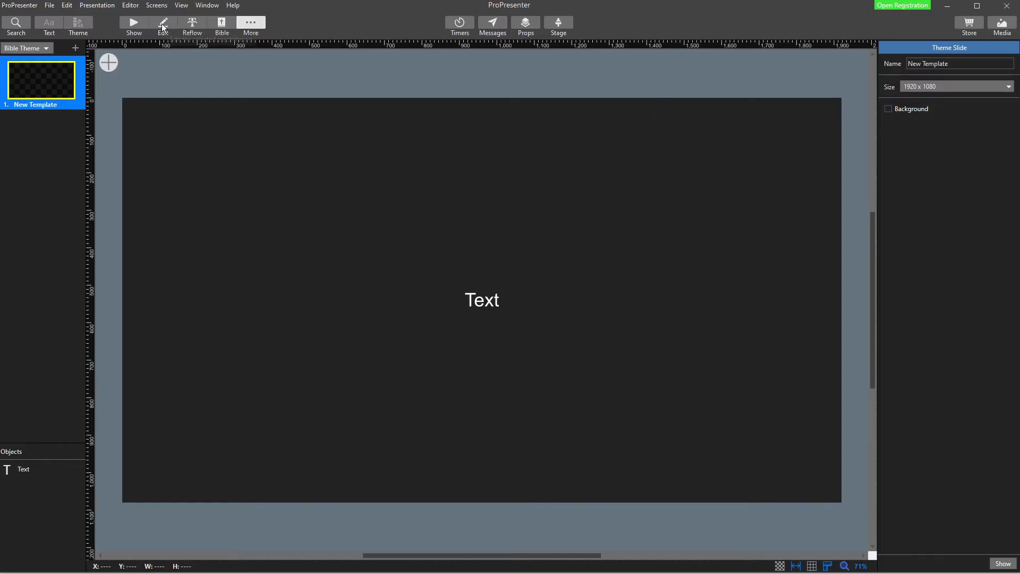
{"action": "left_click", "coordinate": [263, 24]}
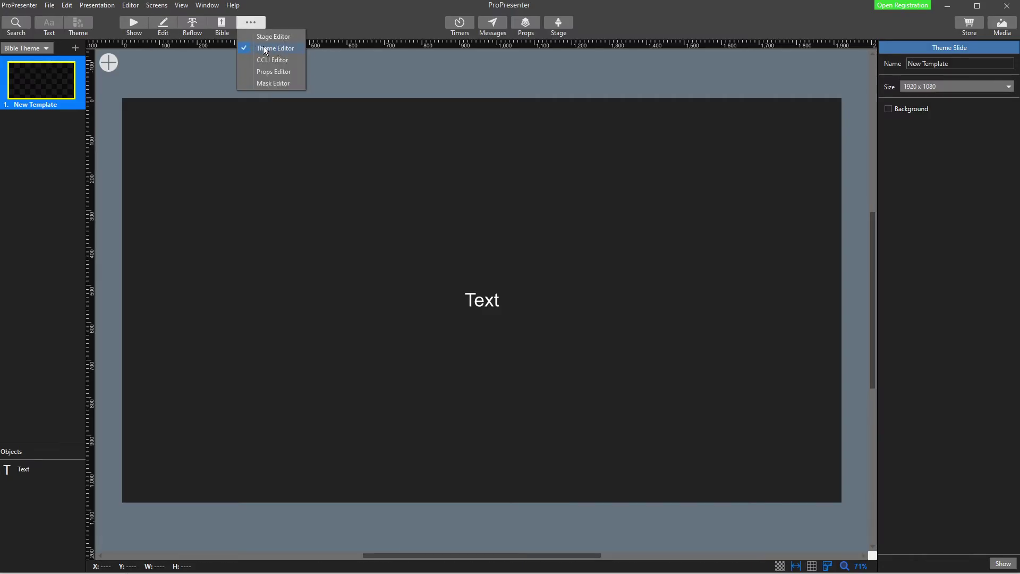
{"action": "left_click", "coordinate": [181, 79]}
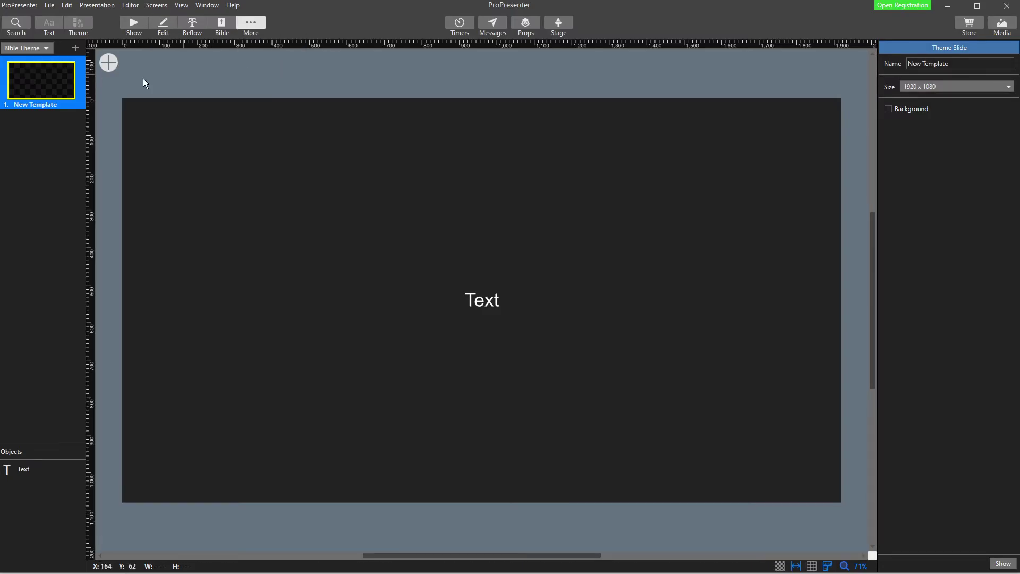
{"action": "left_click", "coordinate": [27, 48]}
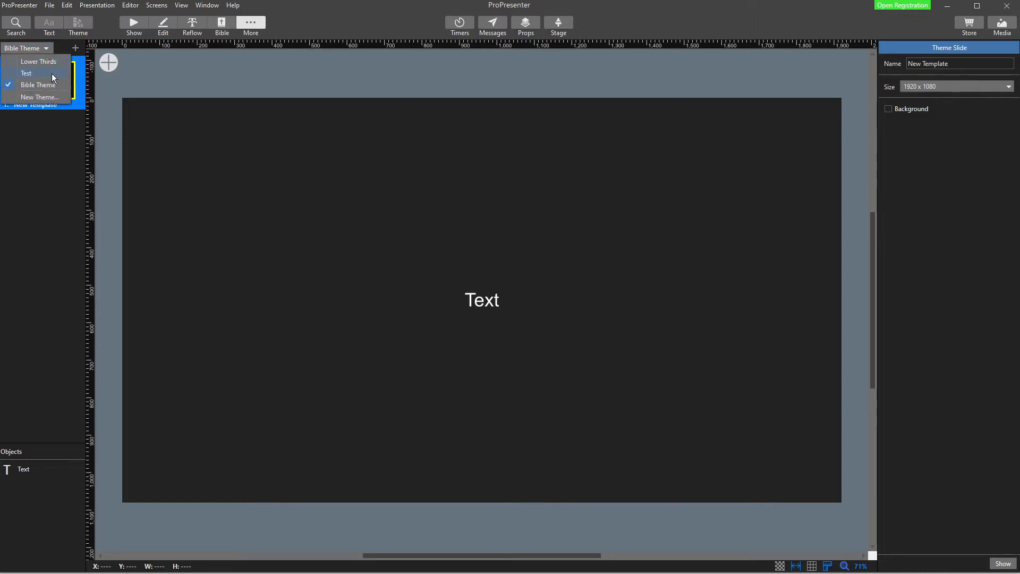
{"action": "left_click", "coordinate": [52, 183]}
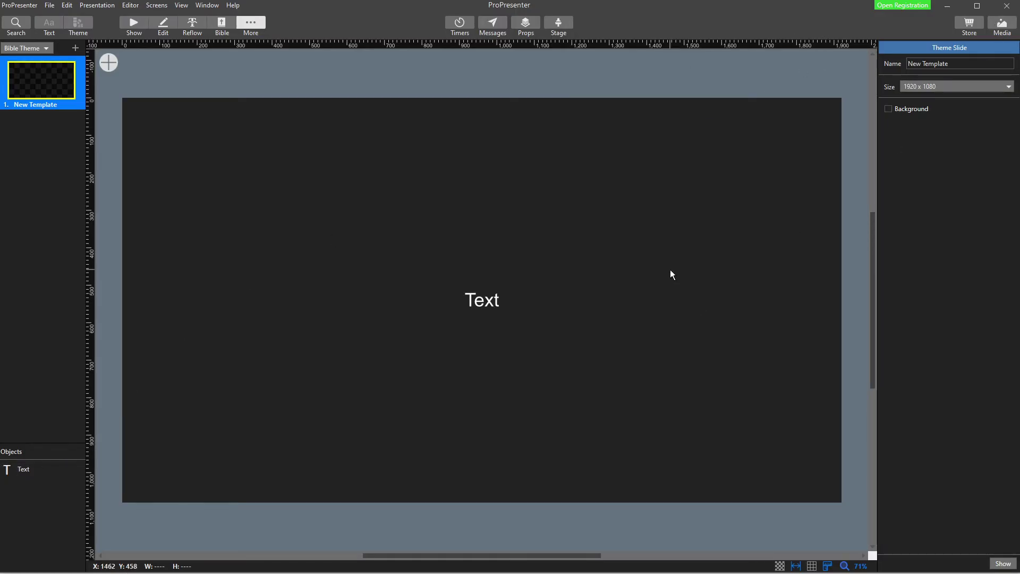
{"action": "left_click", "coordinate": [109, 58]}
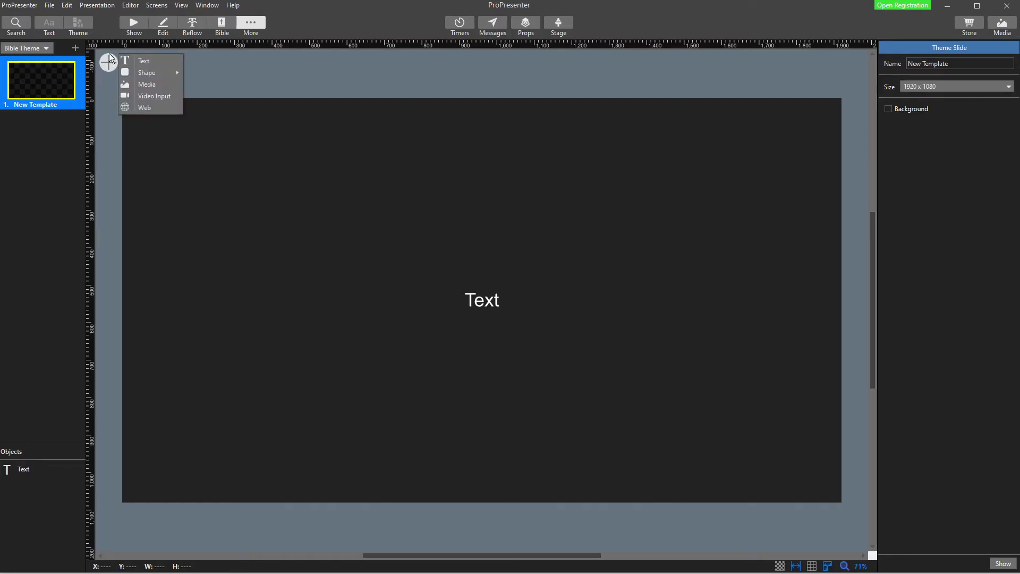
Add a large rectangle covering most of the slide, layered behind the Text object
{"action": "mouse_move", "coordinate": [151, 71]}
{"action": "left_click", "coordinate": [207, 78]}
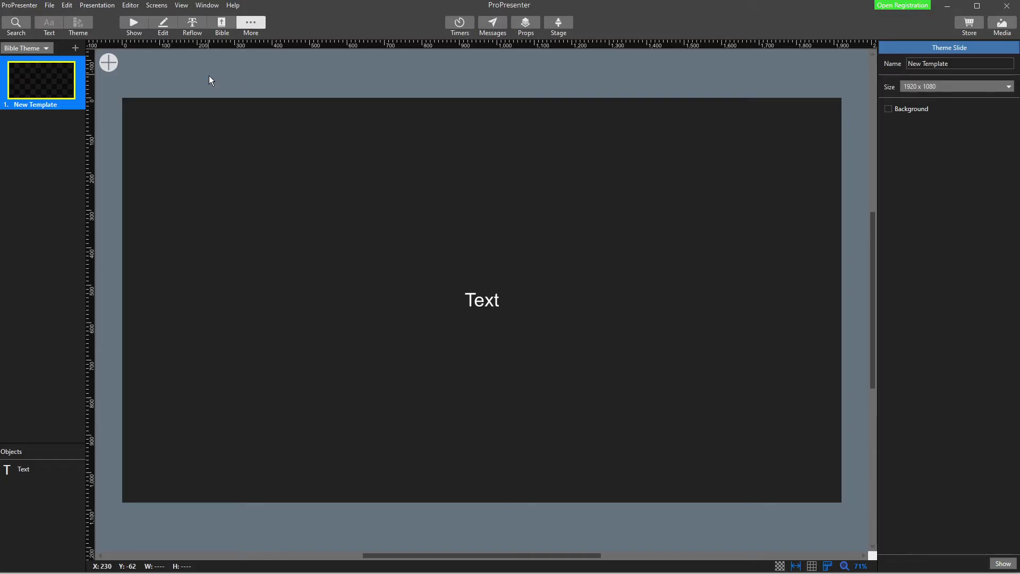
{"action": "left_click_drag", "start_coordinate": [484, 307], "coordinate": [773, 452]}
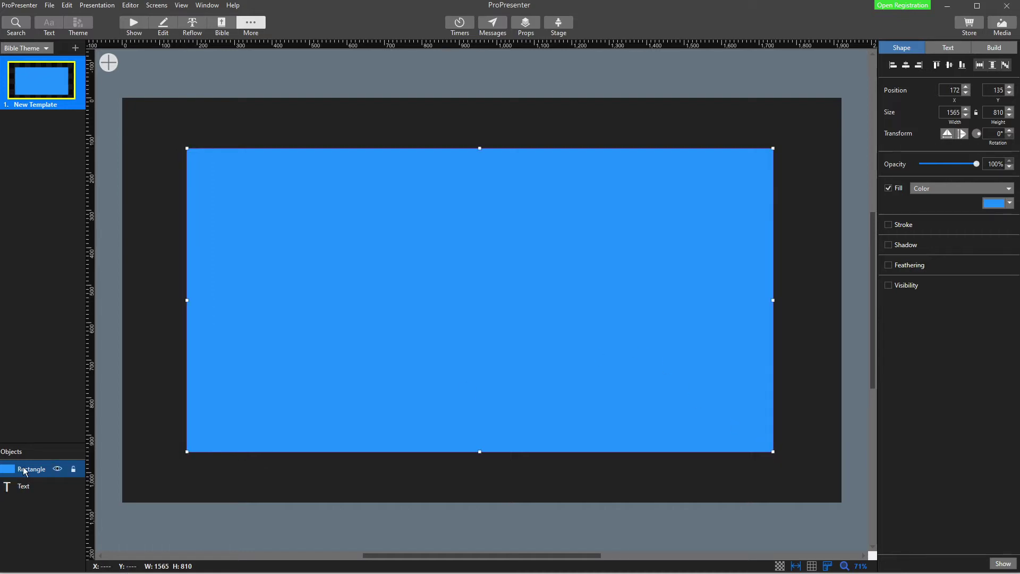
{"action": "left_click_drag", "start_coordinate": [21, 468], "coordinate": [24, 502]}
{"action": "left_click", "coordinate": [307, 359]}
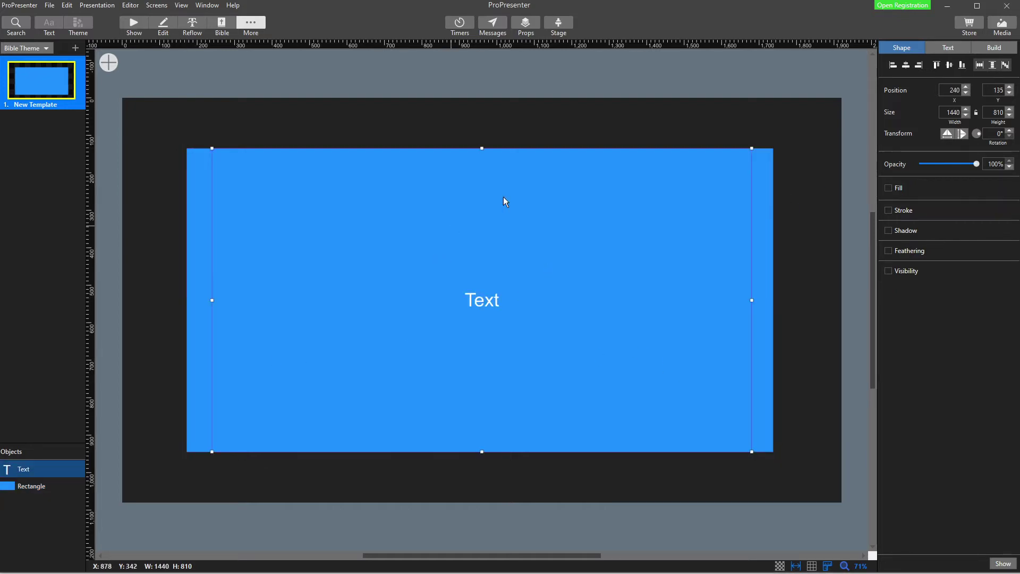
Fill the rectangle white and lower its opacity to 64%
{"action": "left_click", "coordinate": [768, 188]}
{"action": "left_click", "coordinate": [1009, 204]}
{"action": "left_click", "coordinate": [988, 226]}
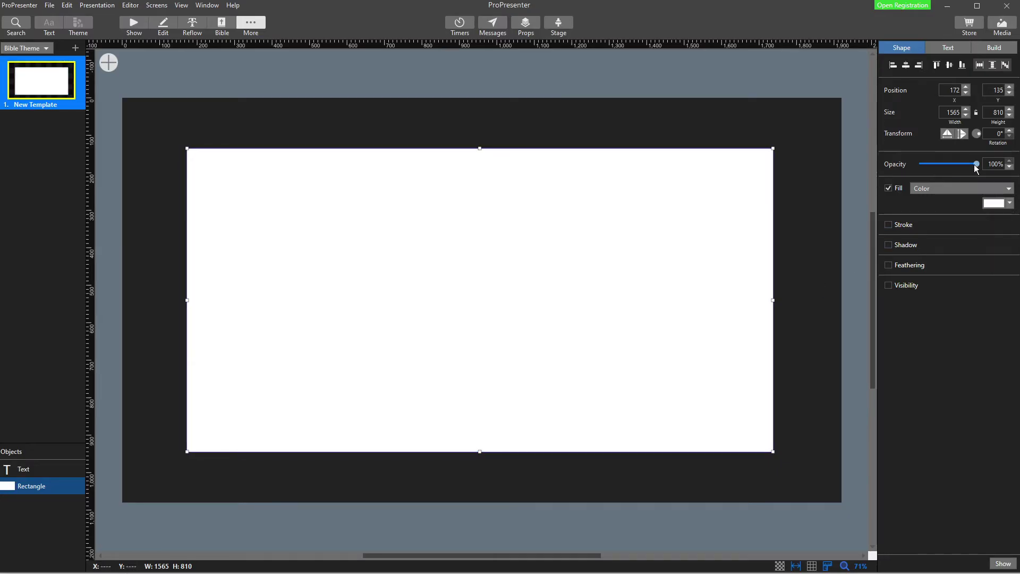
{"action": "left_click_drag", "start_coordinate": [974, 164], "coordinate": [955, 167]}
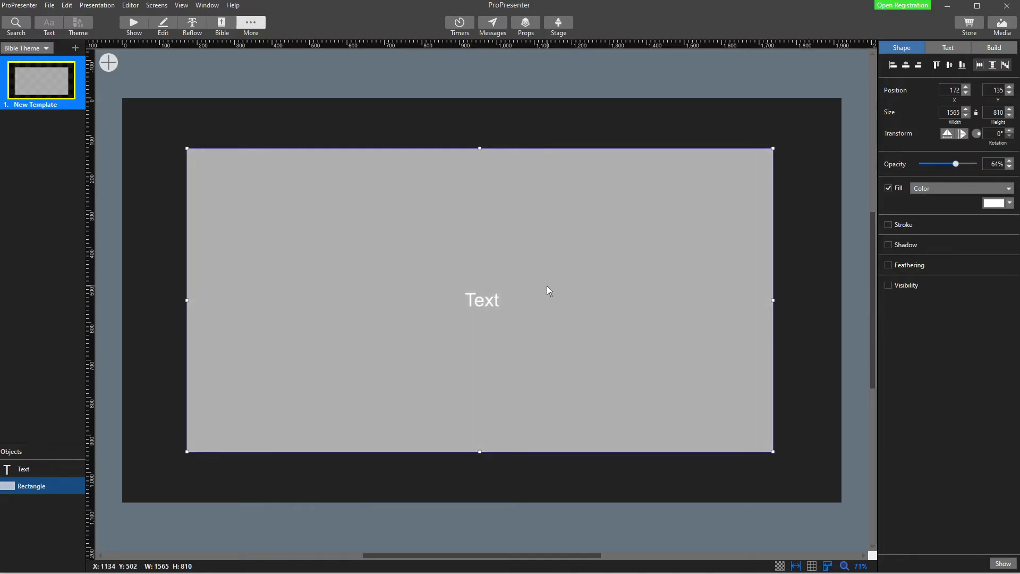
Make the theme's placeholder text black
{"action": "left_click", "coordinate": [26, 469]}
{"action": "left_click", "coordinate": [947, 47]}
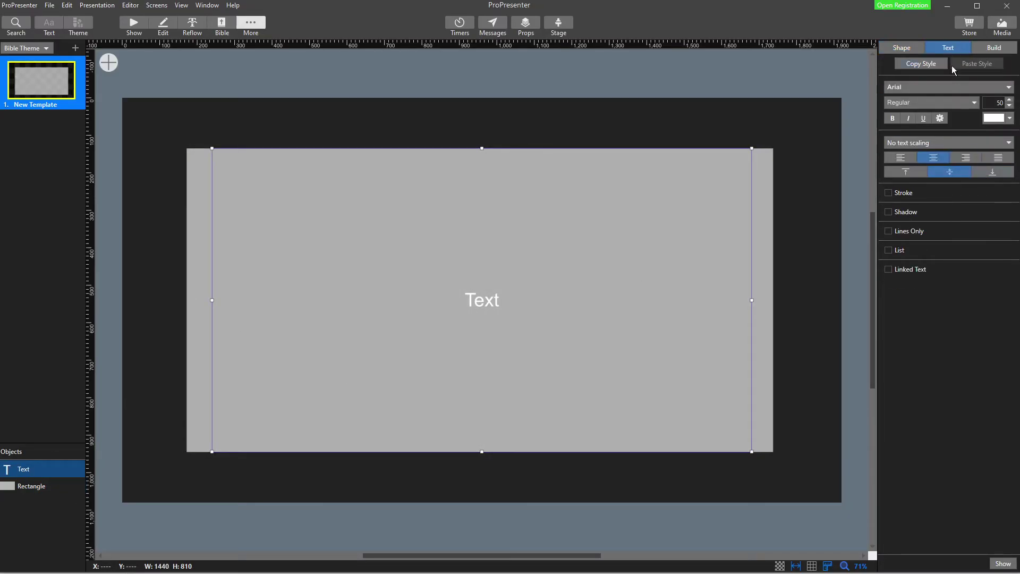
{"action": "left_click", "coordinate": [901, 47]}
{"action": "left_click", "coordinate": [951, 48]}
{"action": "left_click", "coordinate": [1008, 120]}
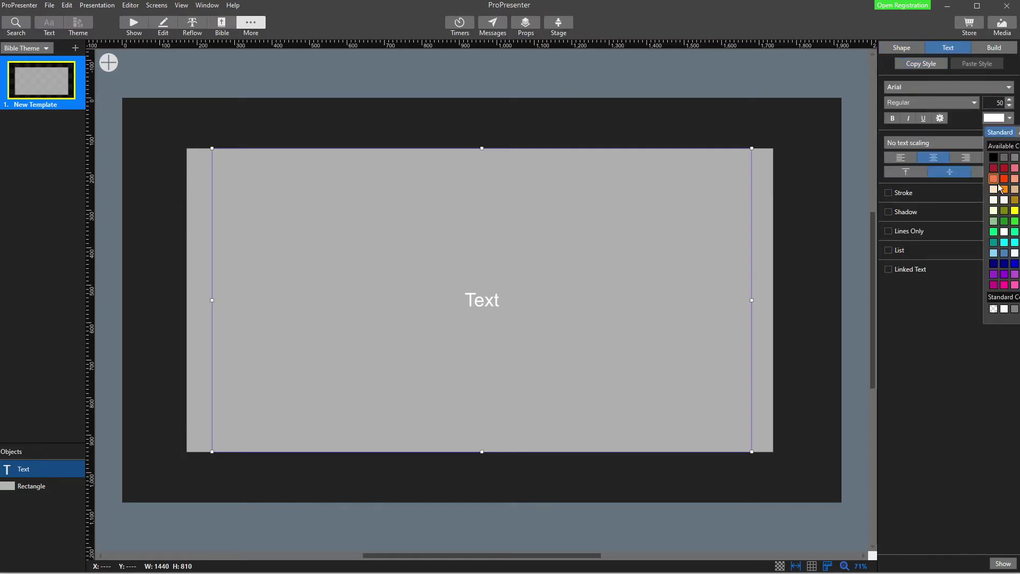
{"action": "left_click", "coordinate": [998, 161]}
{"action": "left_click", "coordinate": [825, 187]}
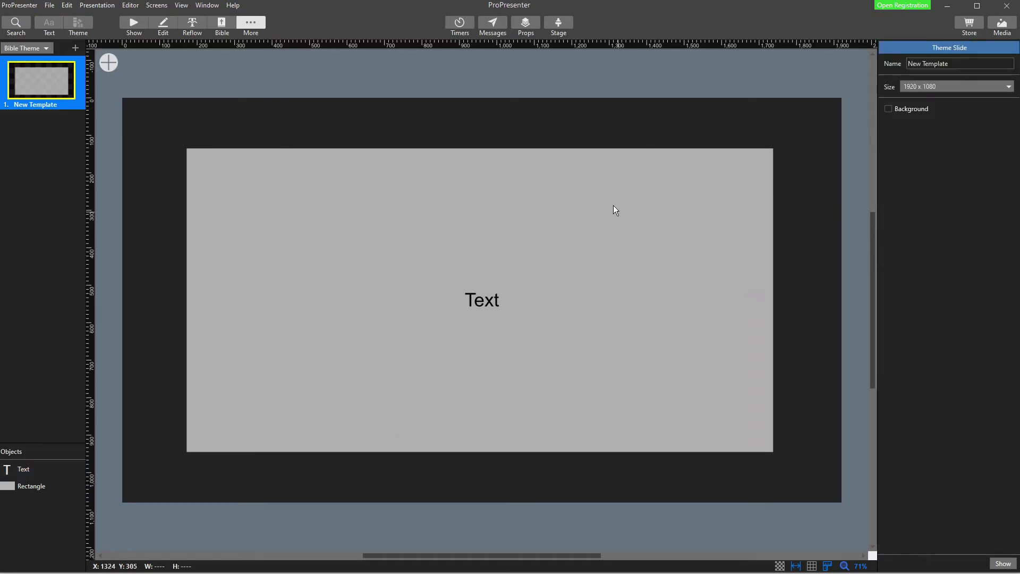
Raise the Arial font size from 50 to 70 point
{"action": "left_click", "coordinate": [491, 293]}
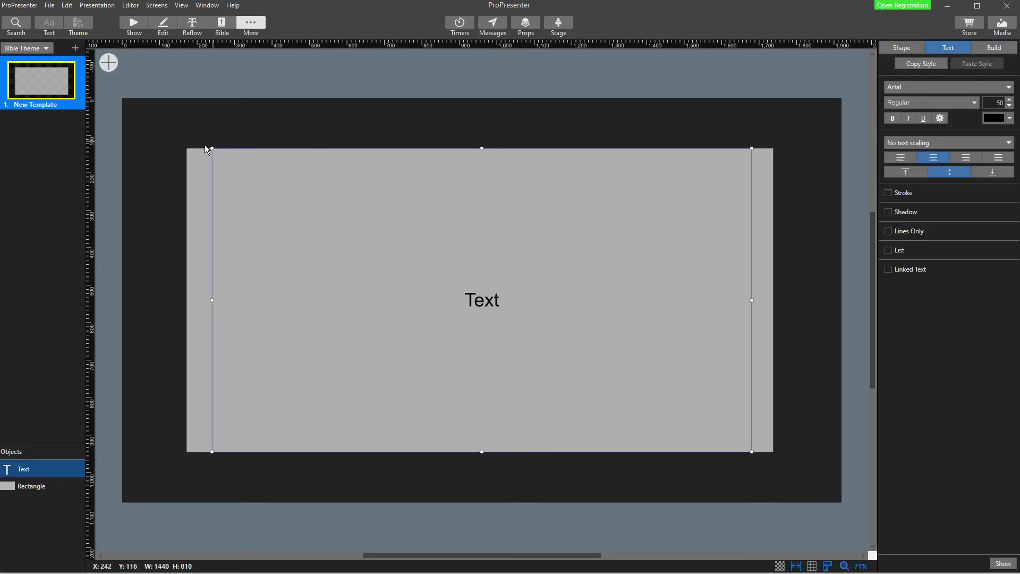
{"action": "left_click", "coordinate": [1009, 99]}
{"action": "left_click", "coordinate": [1010, 100]}
{"action": "left_click", "coordinate": [1009, 100]}
{"action": "left_click", "coordinate": [1009, 100]}
{"action": "left_click", "coordinate": [1009, 99]}
{"action": "left_click", "coordinate": [1009, 100]}
{"action": "left_click", "coordinate": [1010, 106]}
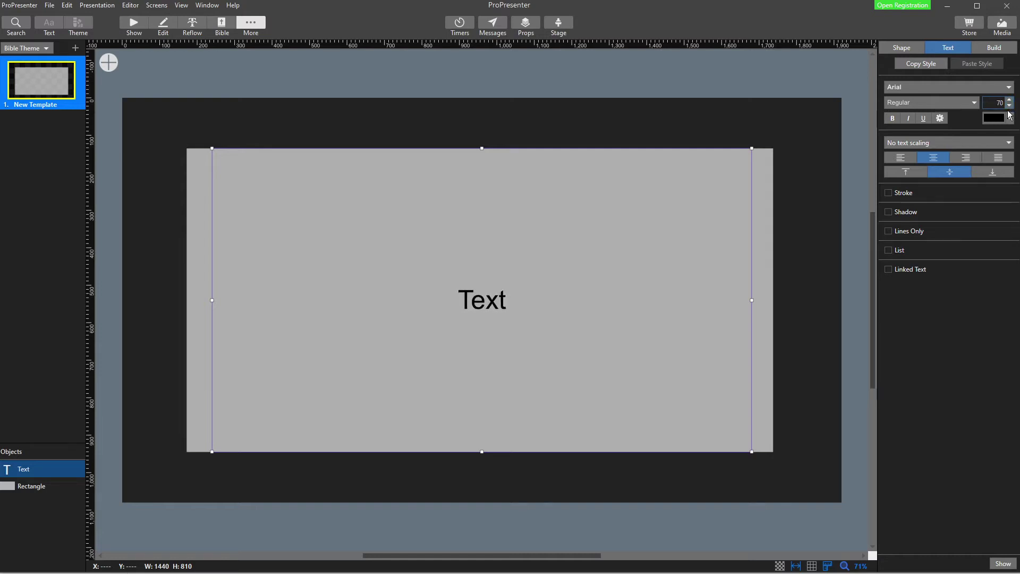
{"action": "left_click", "coordinate": [968, 143]}
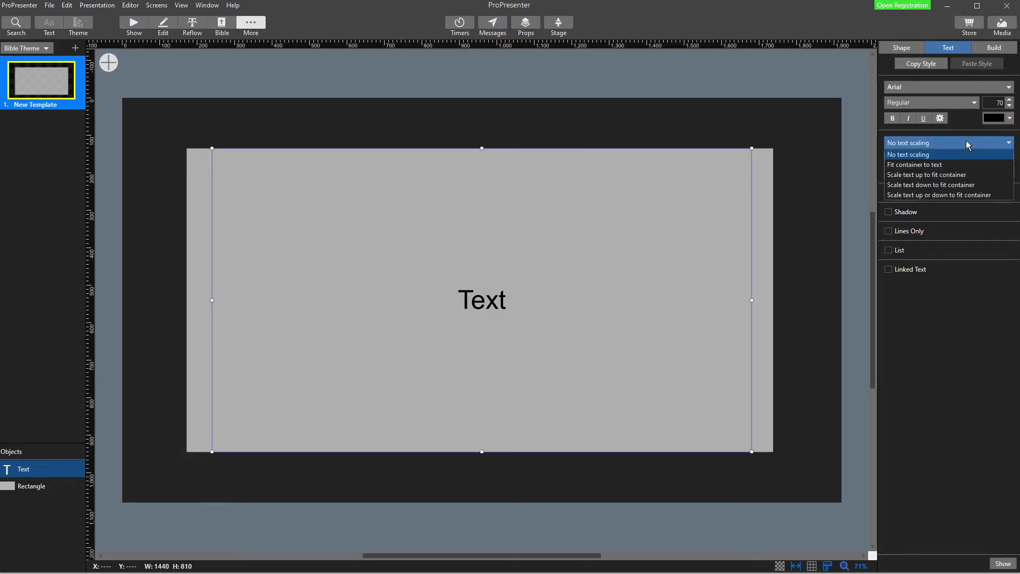
Set the theme text to Arial 60 and make it scale down to fit its 1440 x 810 box
{"action": "left_click", "coordinate": [966, 142]}
{"action": "left_click", "coordinate": [1009, 106]}
{"action": "left_click", "coordinate": [1010, 107]}
{"action": "left_click", "coordinate": [1010, 106]}
{"action": "left_click", "coordinate": [1009, 107]}
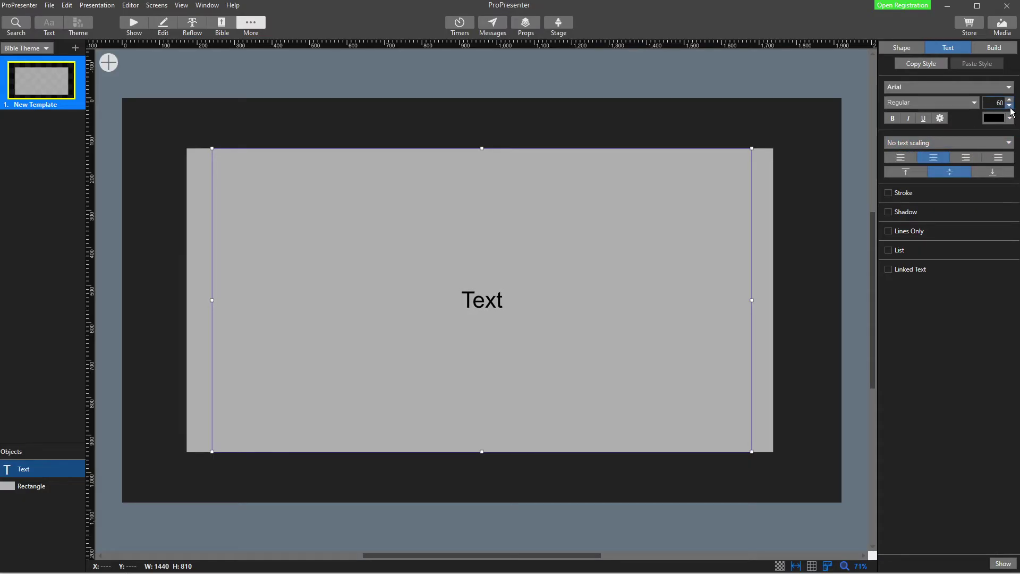
{"action": "left_click", "coordinate": [950, 142]}
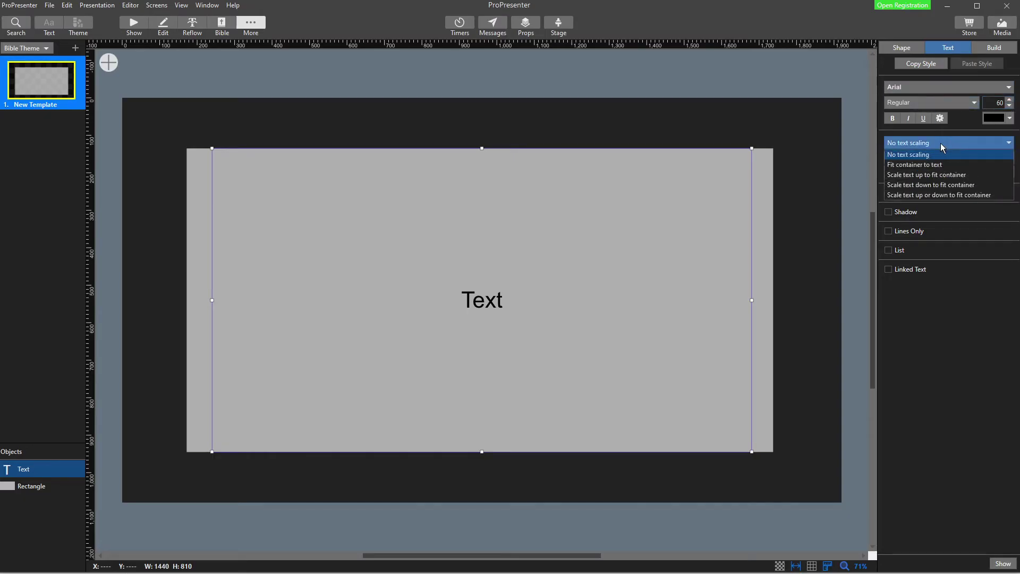
{"action": "left_click", "coordinate": [939, 186]}
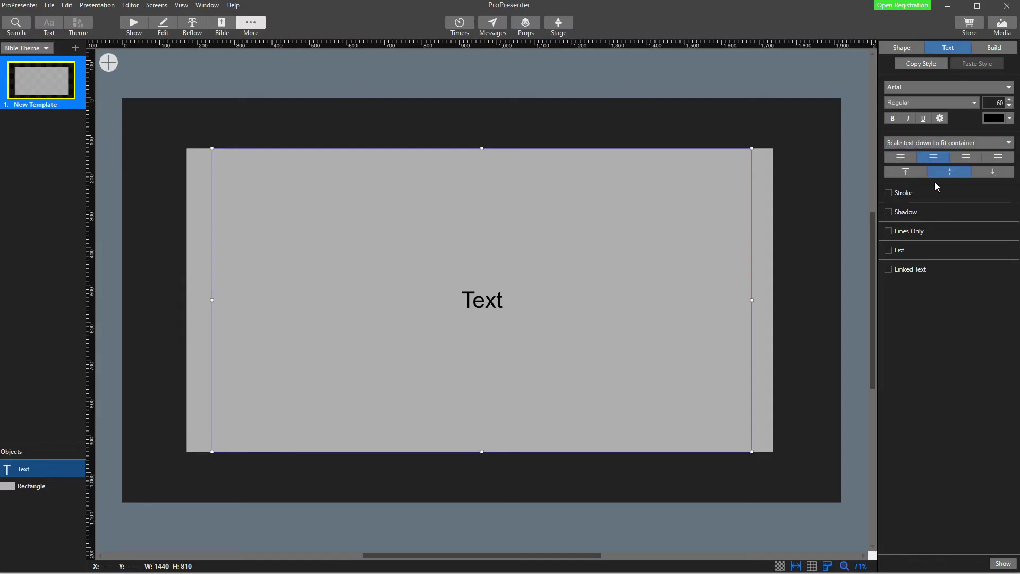
{"action": "left_click", "coordinate": [927, 146]}
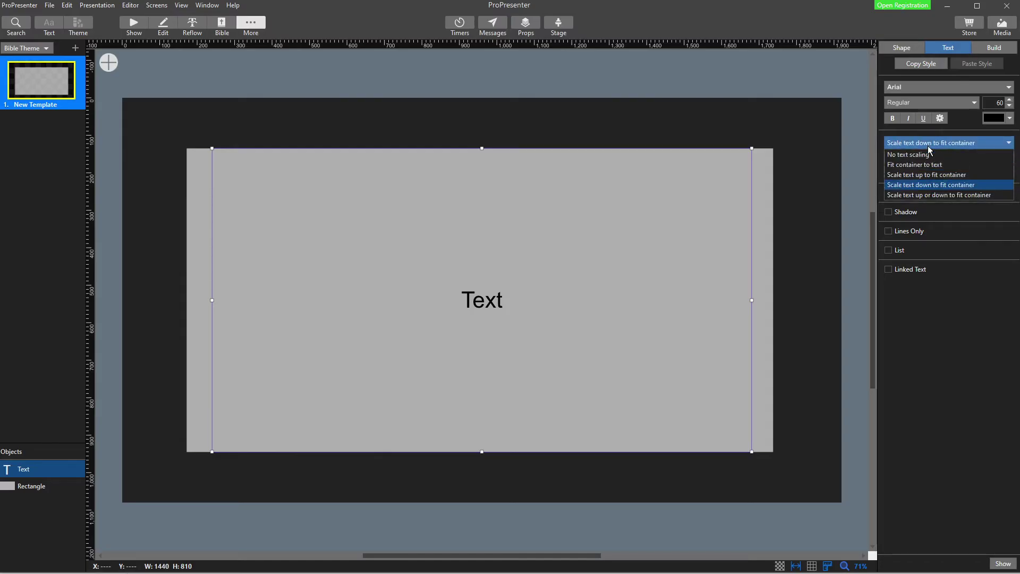
{"action": "left_click", "coordinate": [928, 145]}
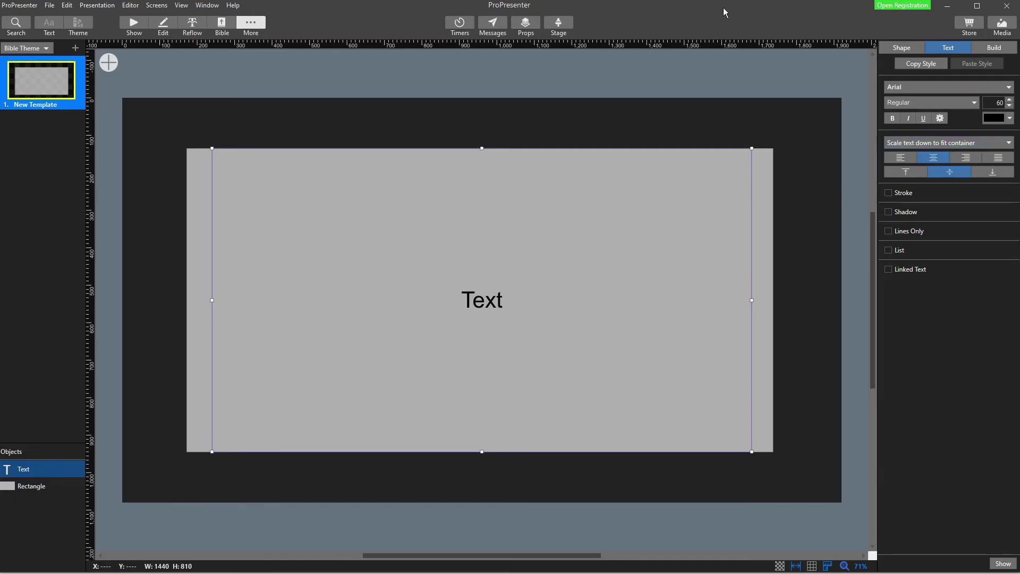
{"action": "left_click", "coordinate": [935, 141]}
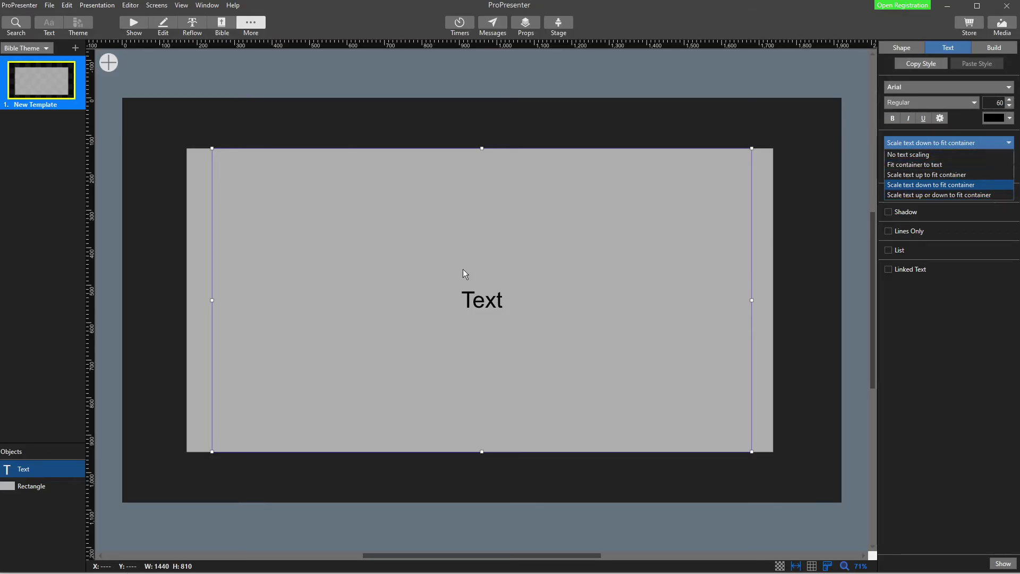
{"action": "left_click", "coordinate": [944, 184]}
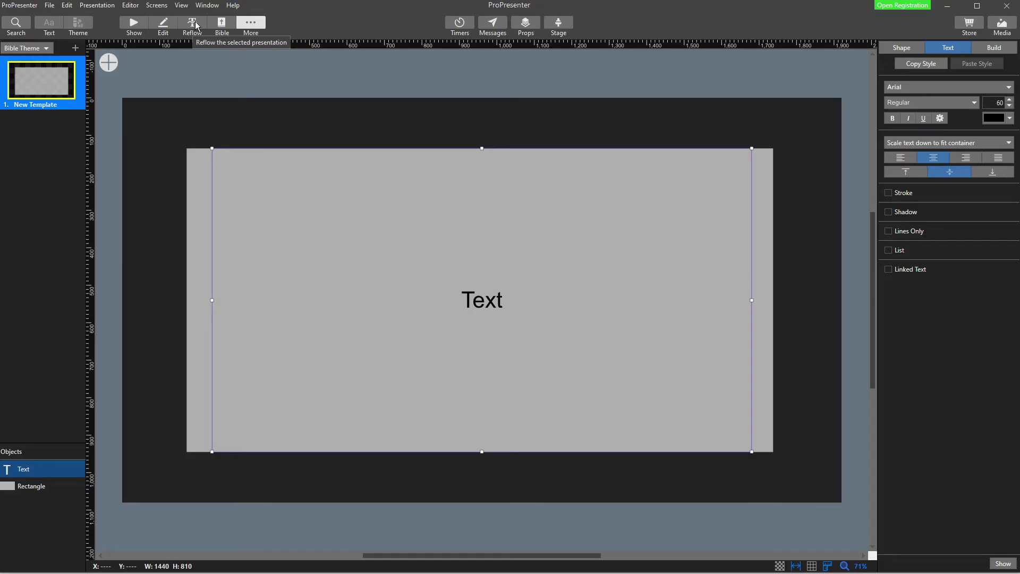
{"action": "left_click", "coordinate": [371, 75]}
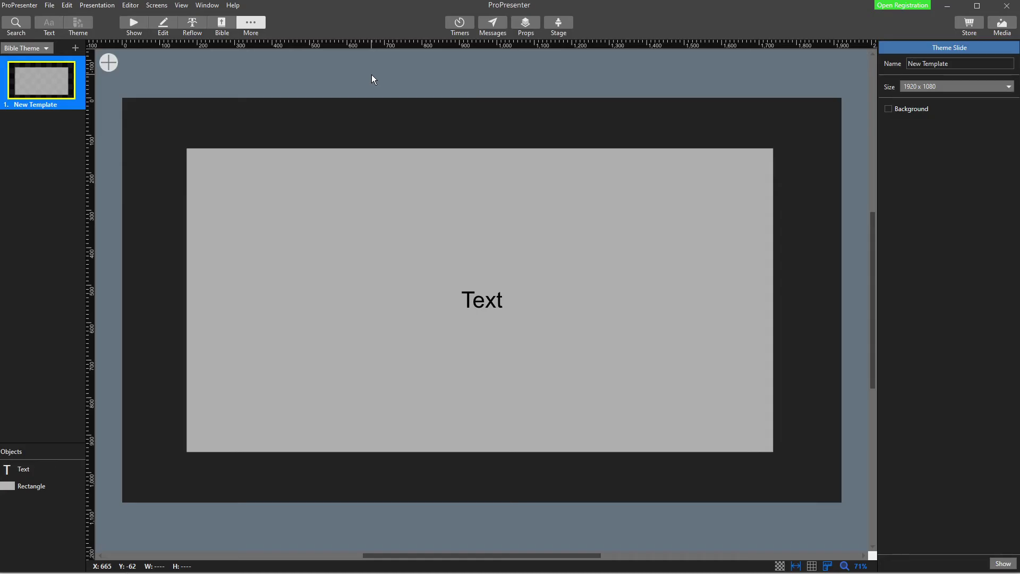
Apply Bible Theme > New Template to the Colossians 3:17 verse slide in the Bible lookup
{"action": "left_click", "coordinate": [221, 25]}
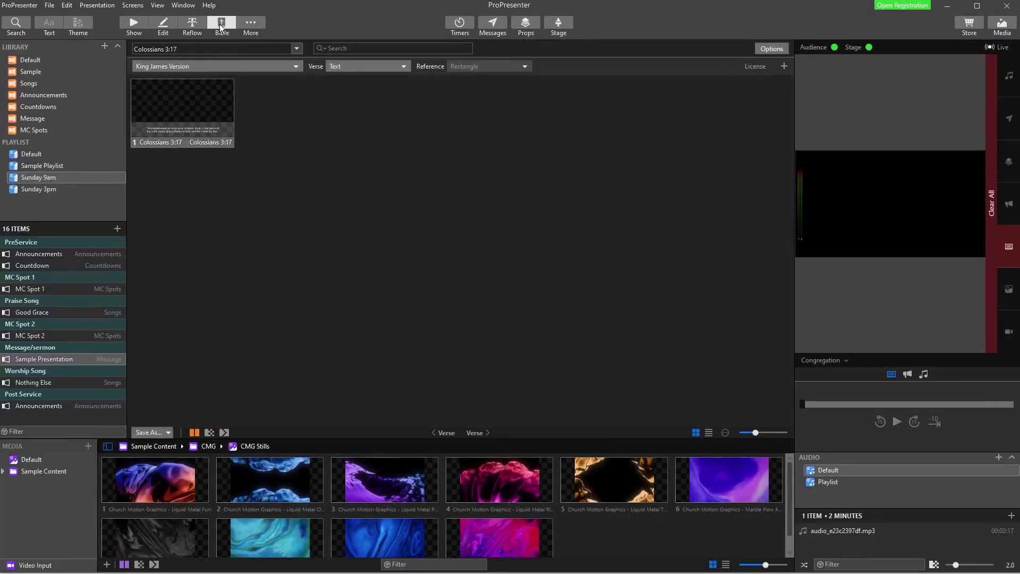
{"action": "left_click", "coordinate": [776, 49]}
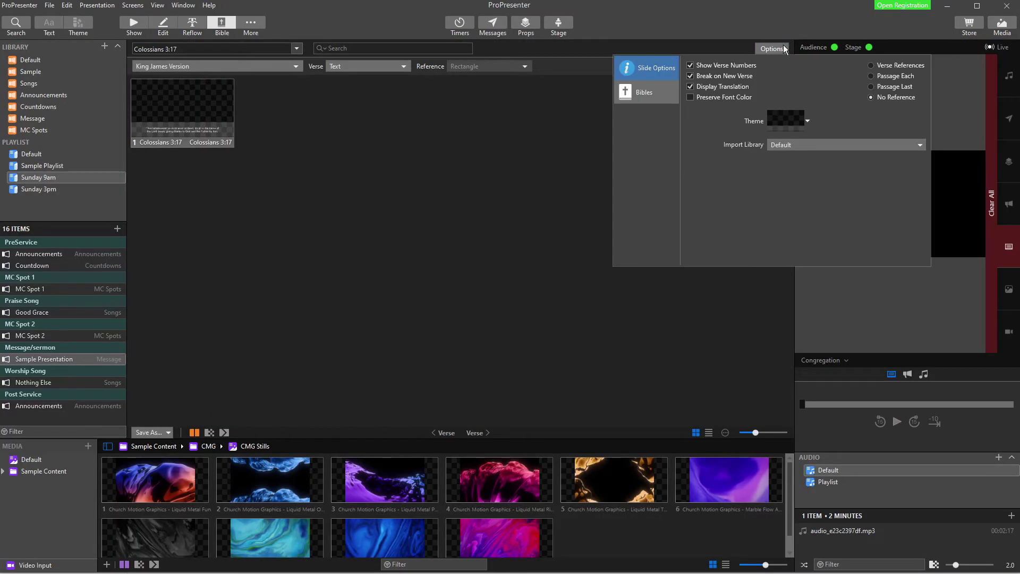
{"action": "left_click", "coordinate": [808, 121]}
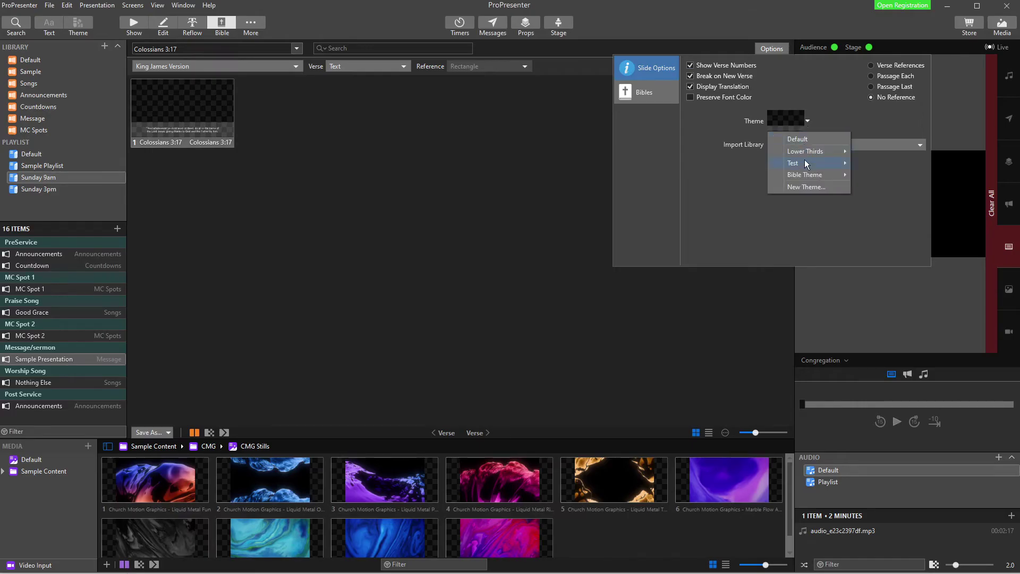
{"action": "mouse_move", "coordinate": [805, 175]}
{"action": "left_click", "coordinate": [912, 183]}
{"action": "left_click", "coordinate": [527, 206]}
{"action": "left_click", "coordinate": [170, 113]}
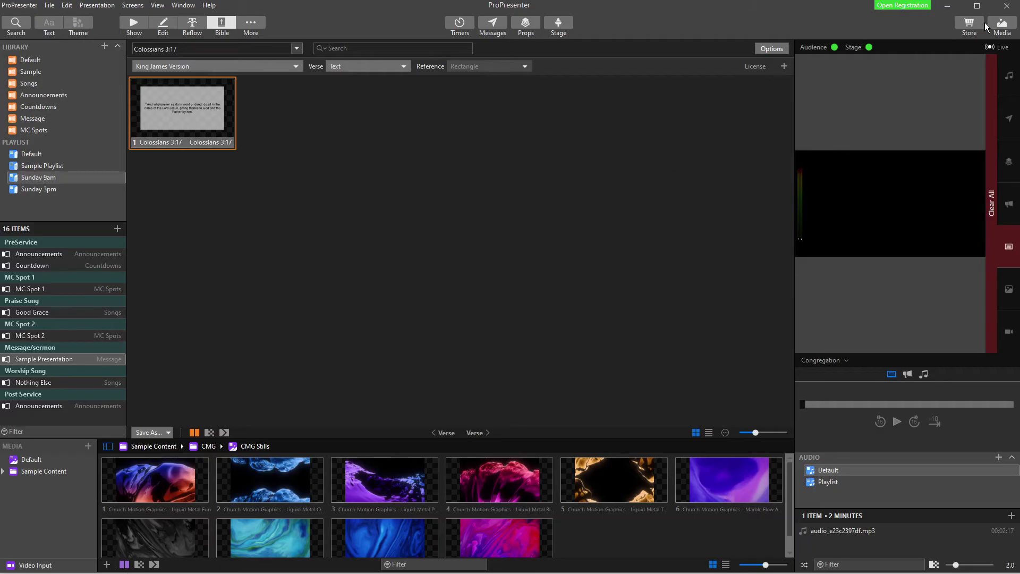
{"action": "left_click", "coordinate": [1001, 25]}
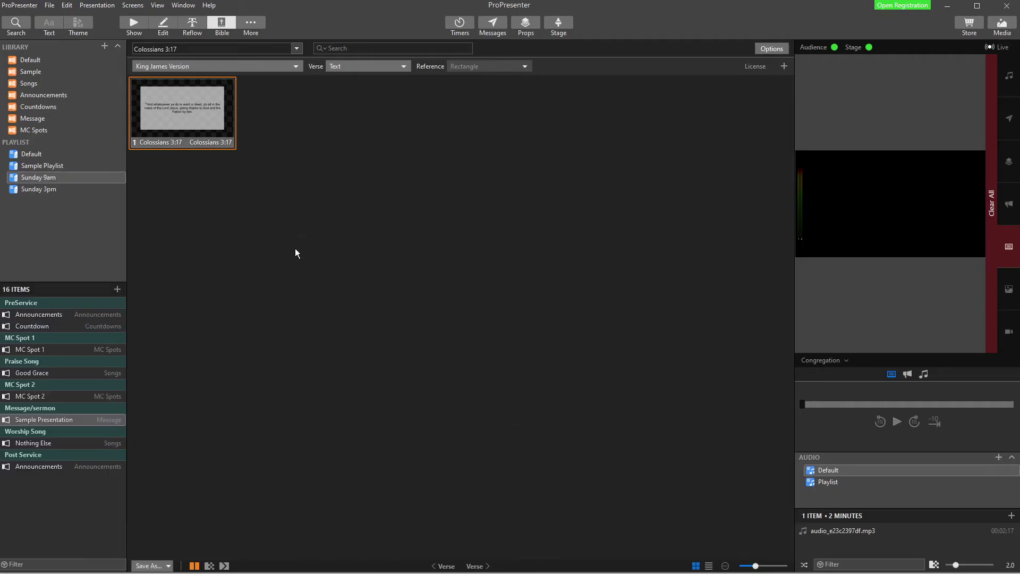
{"action": "left_click", "coordinate": [134, 24]}
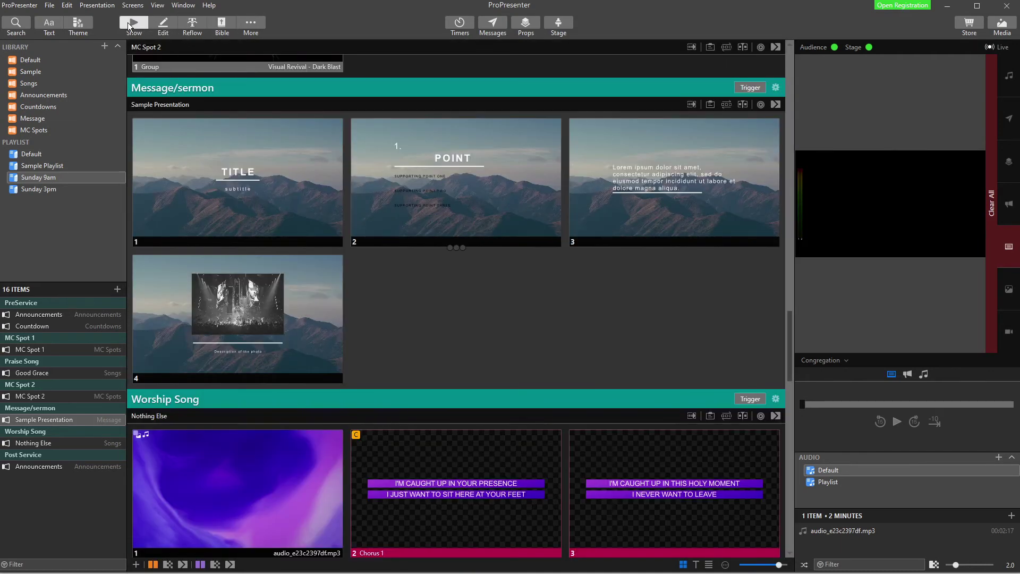
{"action": "left_click", "coordinate": [221, 25]}
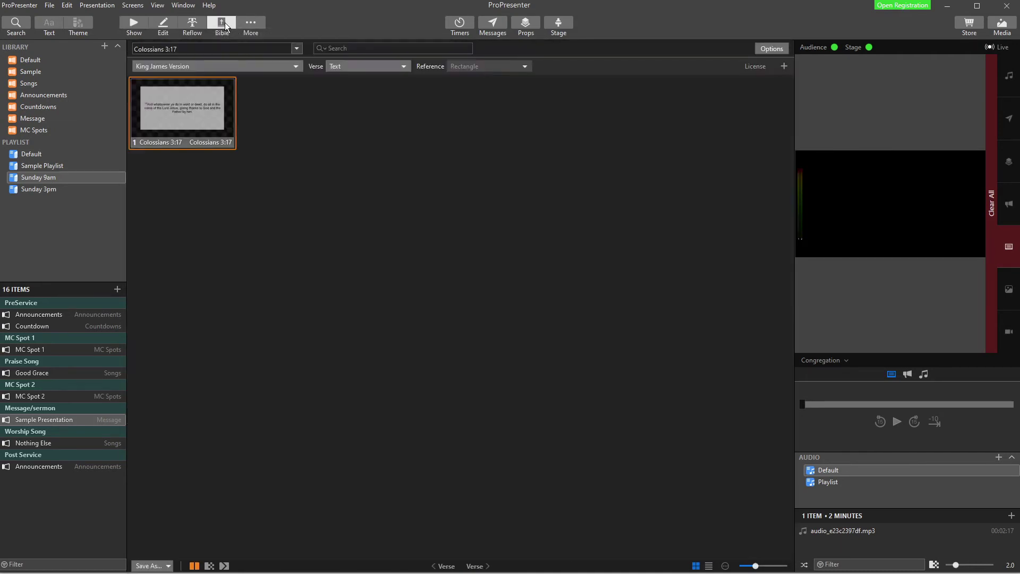
{"action": "left_click", "coordinate": [166, 566]}
{"action": "left_click", "coordinate": [15, 397]}
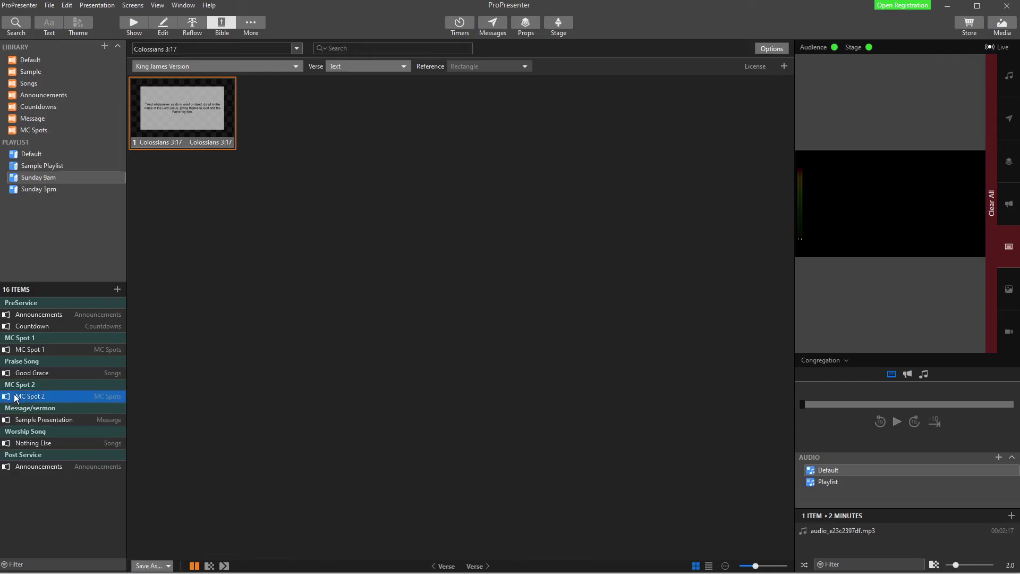
{"action": "left_click", "coordinate": [27, 421]}
{"action": "left_click", "coordinate": [22, 448]}
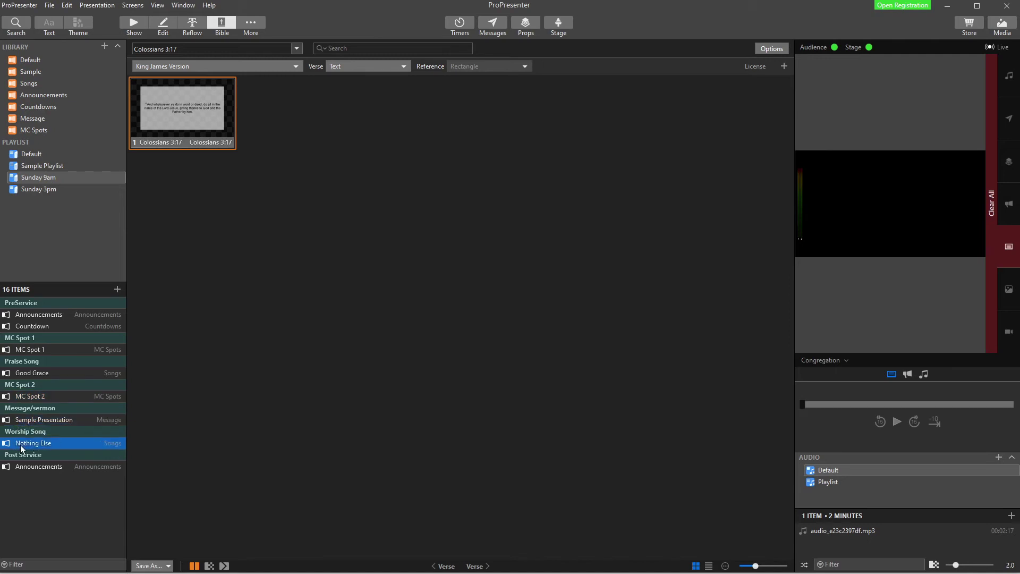
{"action": "left_click", "coordinate": [33, 421]}
{"action": "left_click", "coordinate": [208, 564]}
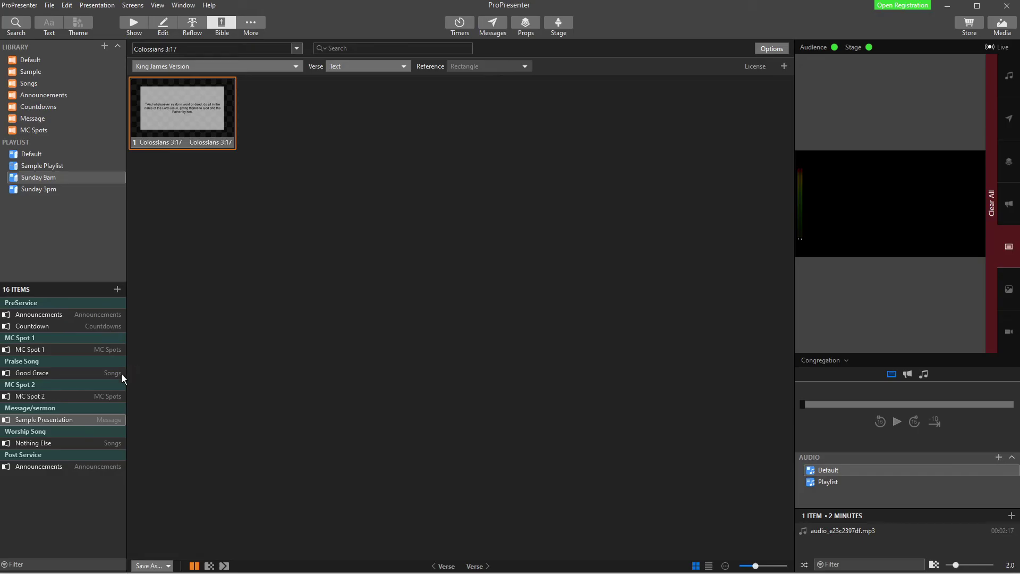
{"action": "left_click", "coordinate": [50, 420]}
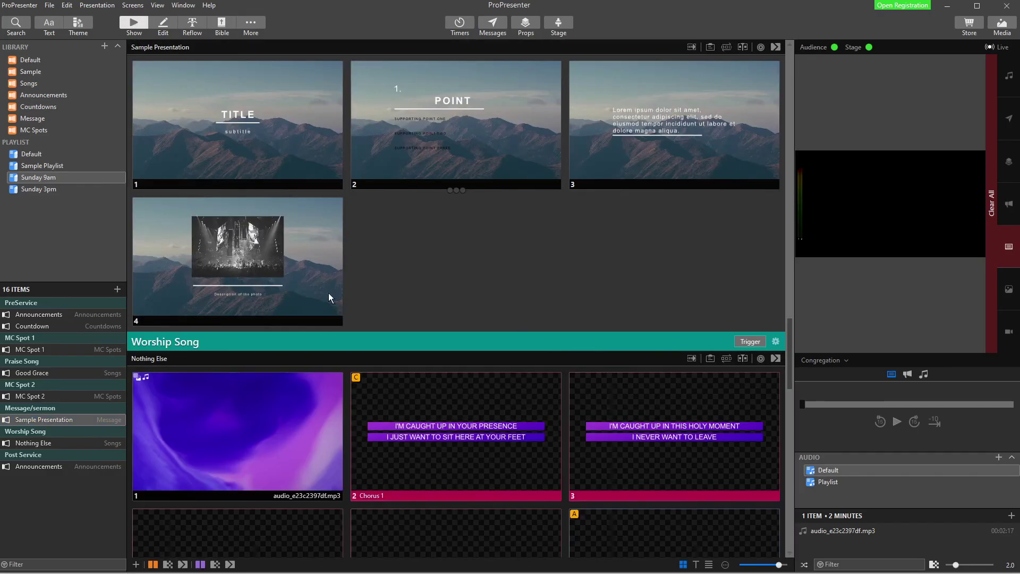
{"action": "scroll", "coordinate": [314, 312], "scroll_direction": "up", "scroll_amount": 15}
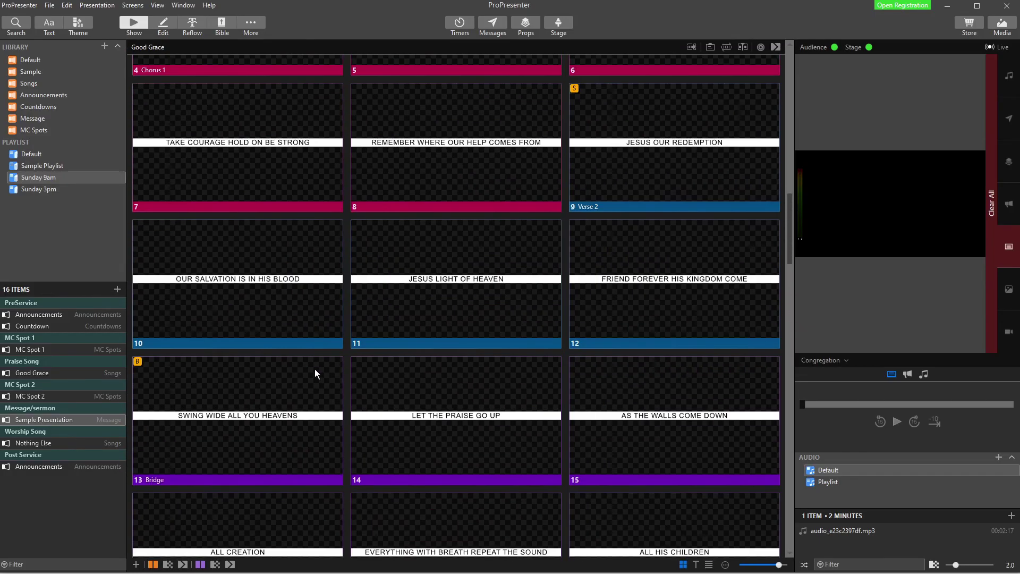
{"action": "scroll", "coordinate": [295, 366], "scroll_direction": "up", "scroll_amount": 10}
{"action": "scroll", "coordinate": [268, 365], "scroll_direction": "down", "scroll_amount": 7}
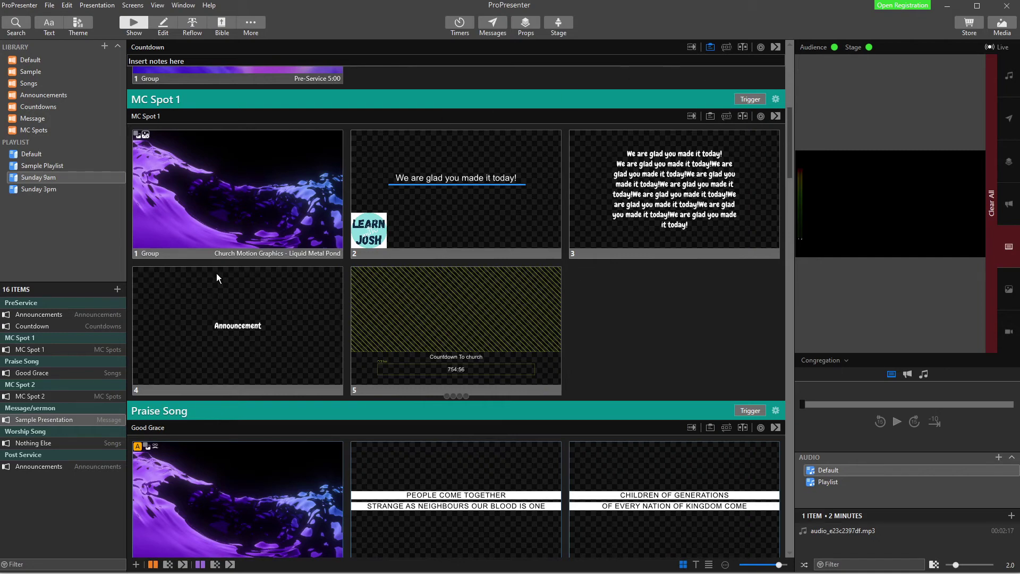
{"action": "scroll", "coordinate": [332, 252], "scroll_direction": "down", "scroll_amount": 6}
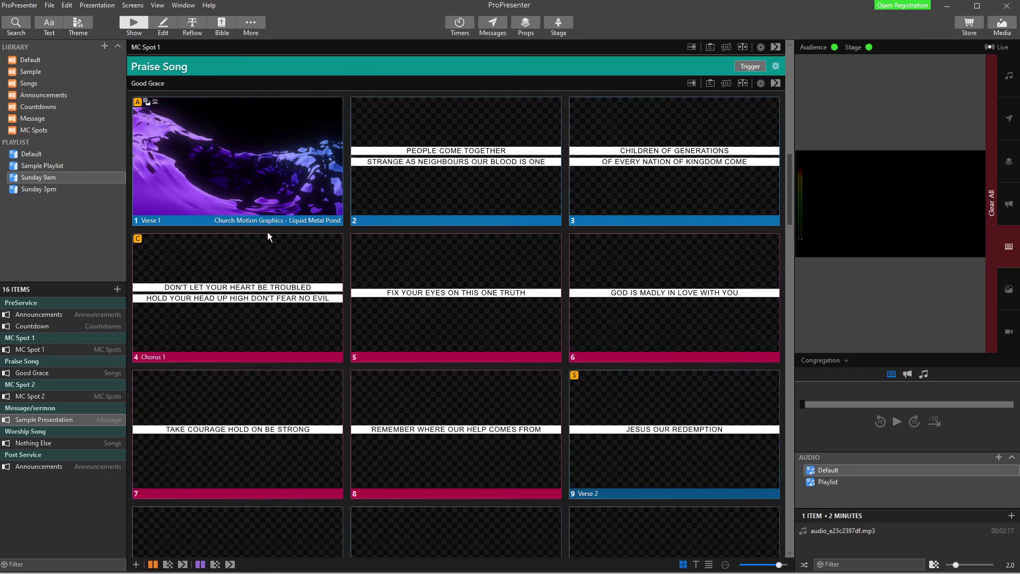
{"action": "left_click", "coordinate": [43, 85]}
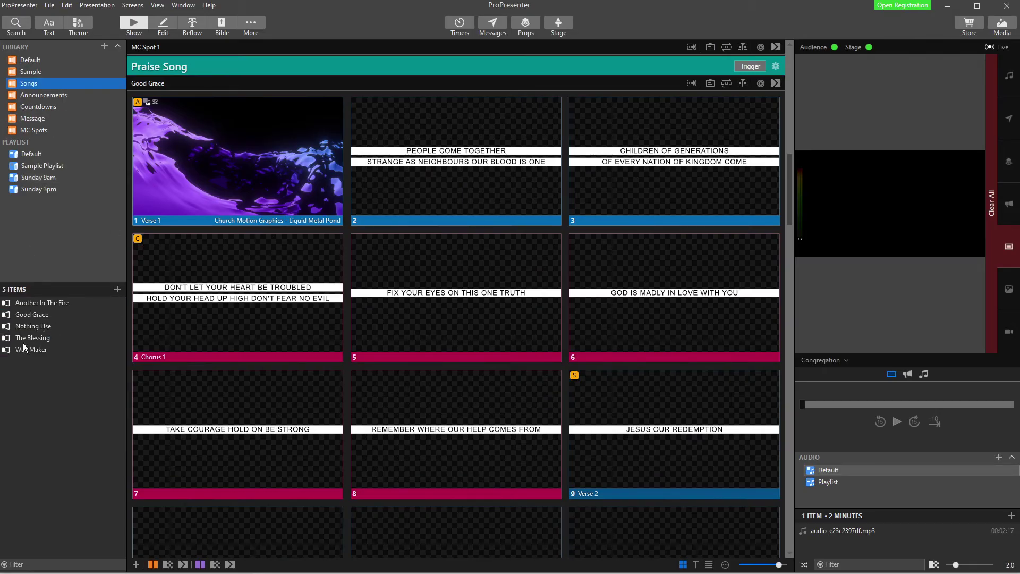
{"action": "left_click", "coordinate": [54, 179]}
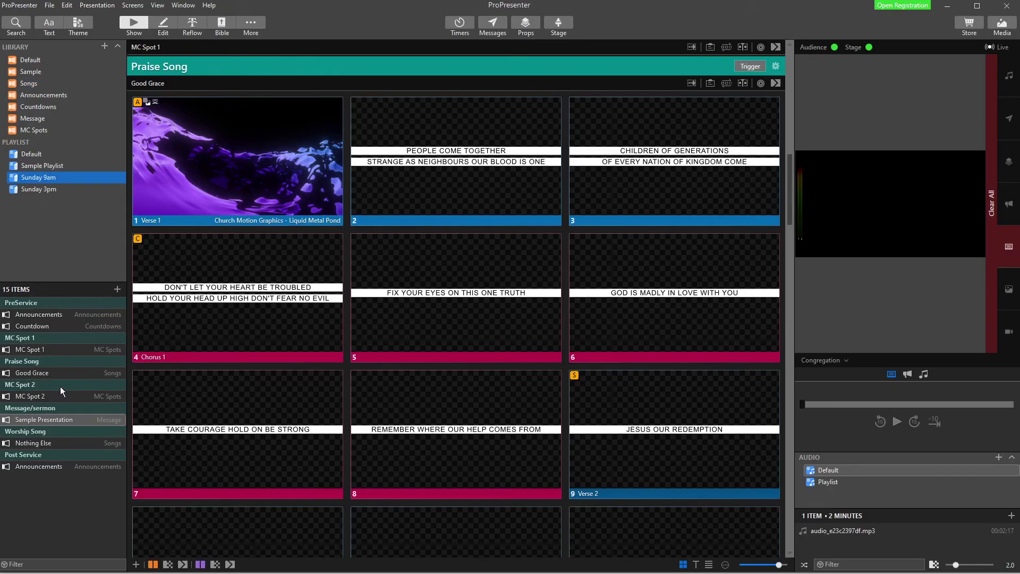
{"action": "scroll", "coordinate": [371, 356], "scroll_direction": "down", "scroll_amount": 15}
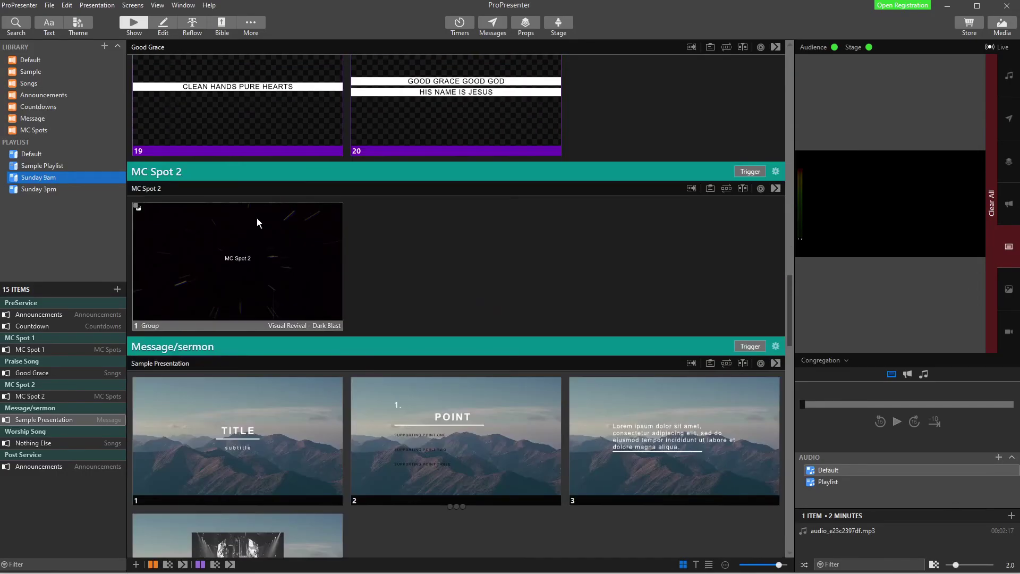
{"action": "scroll", "coordinate": [273, 257], "scroll_direction": "down", "scroll_amount": 4}
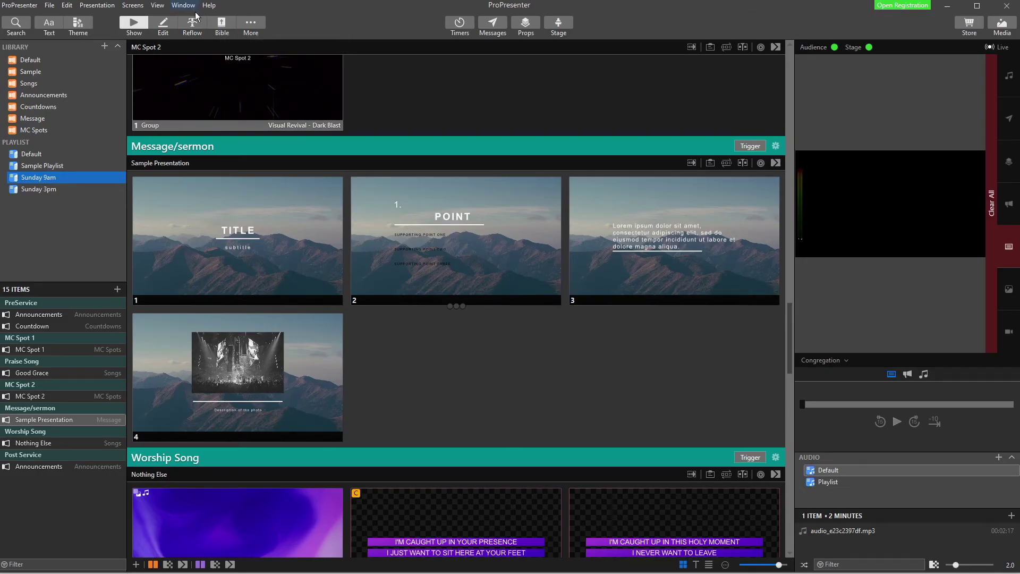
{"action": "left_click", "coordinate": [223, 25]}
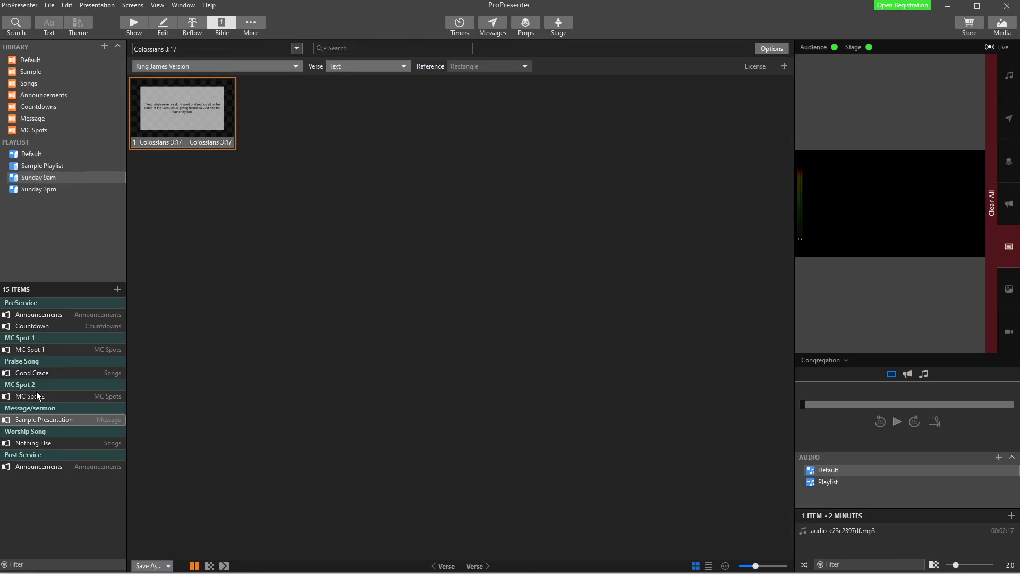
Add the Colossians 3:17 verse as the fifth slide of the Sunday 9am Sample Presentation
{"action": "left_click", "coordinate": [31, 419]}
{"action": "left_click", "coordinate": [35, 375]}
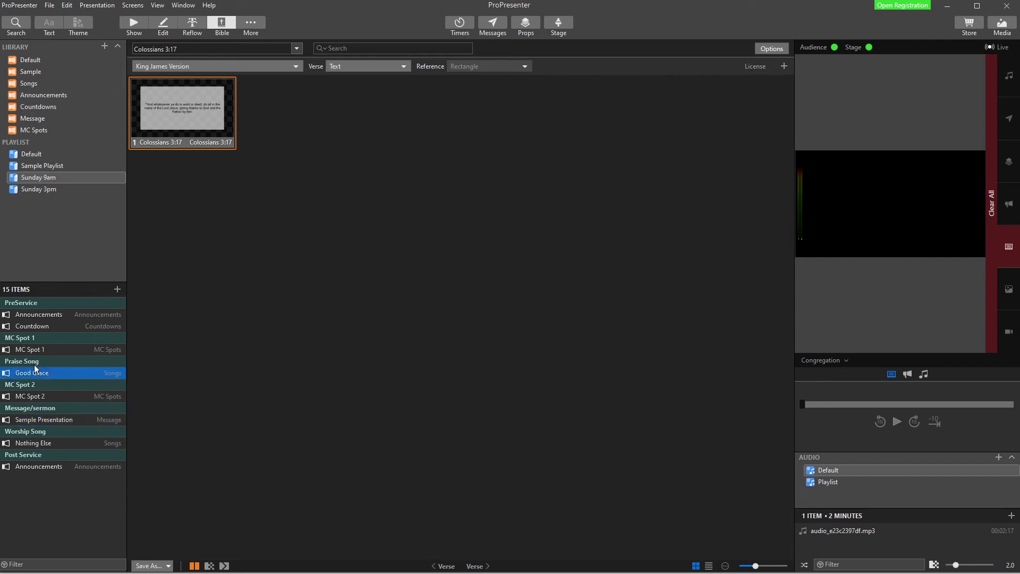
{"action": "left_click", "coordinate": [37, 349]}
{"action": "left_click", "coordinate": [40, 313]}
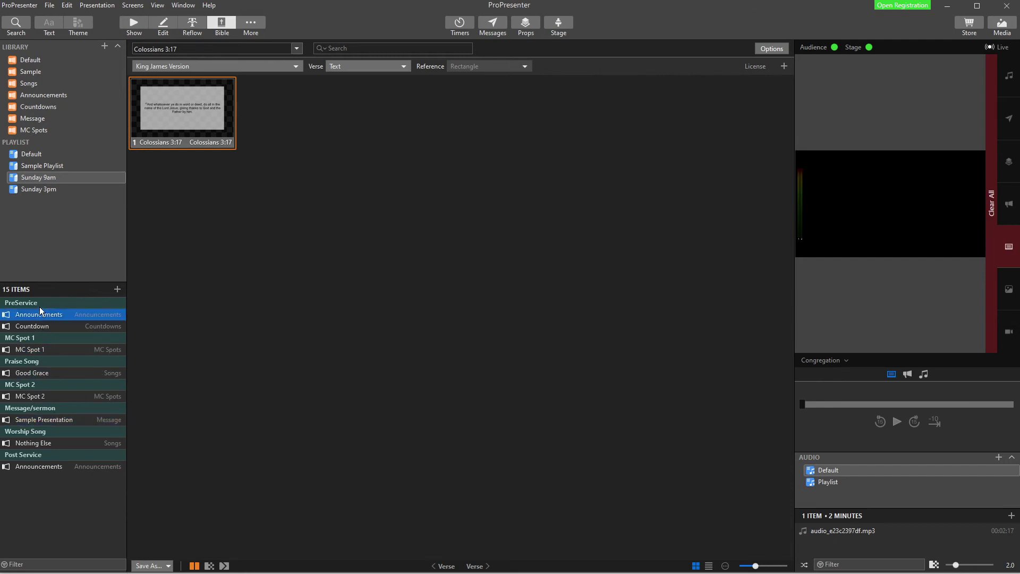
{"action": "left_click", "coordinate": [34, 190]}
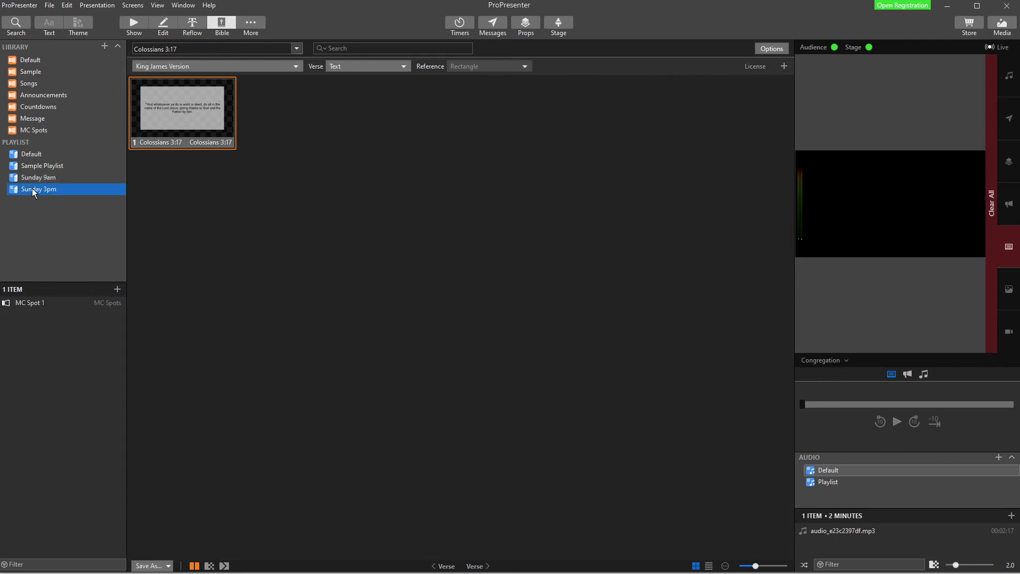
{"action": "left_click", "coordinate": [28, 301]}
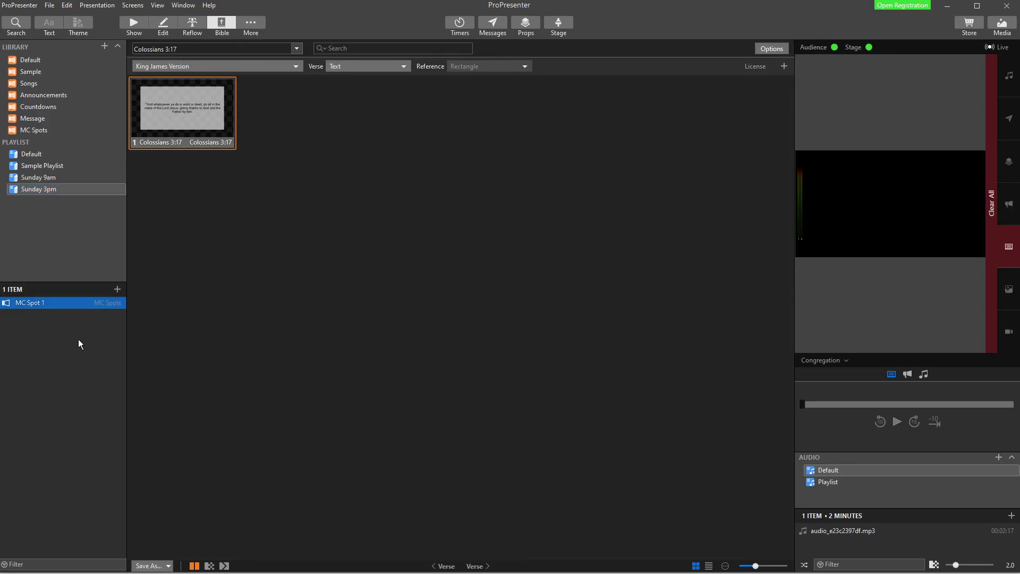
{"action": "left_click", "coordinate": [167, 567]}
{"action": "left_click", "coordinate": [29, 178]}
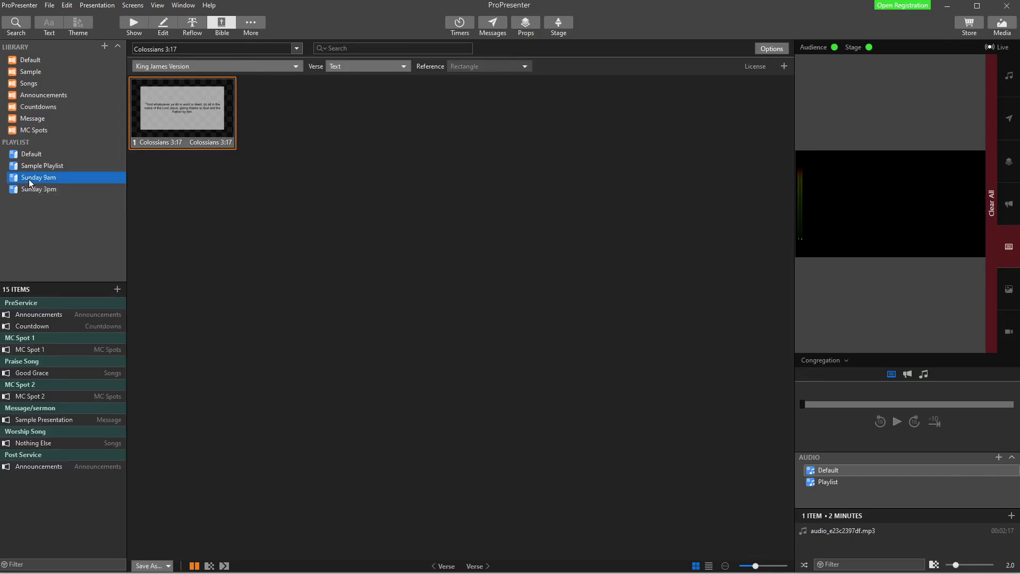
{"action": "left_click", "coordinate": [30, 420]}
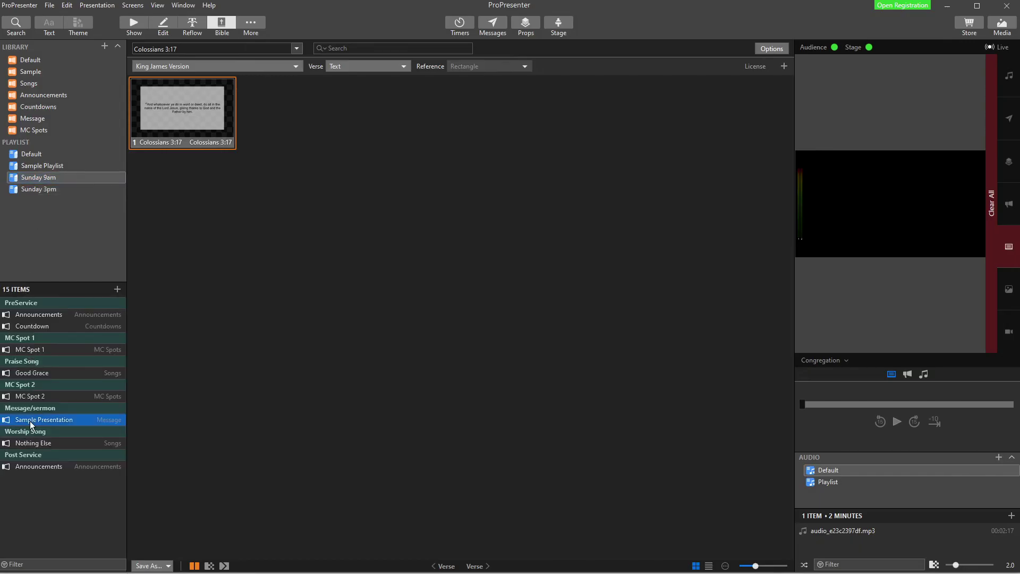
{"action": "left_click", "coordinate": [167, 566]}
Try the Colossians 3:17 slide in positions 3 and 4, then leave it last
{"action": "left_click", "coordinate": [134, 26]}
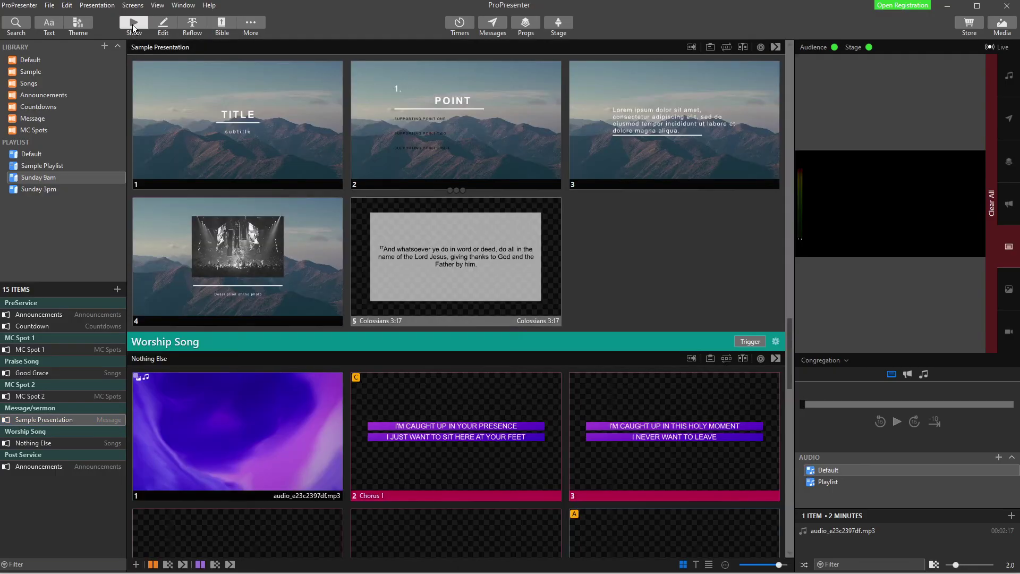
{"action": "scroll", "coordinate": [502, 206], "scroll_direction": "up", "scroll_amount": 1}
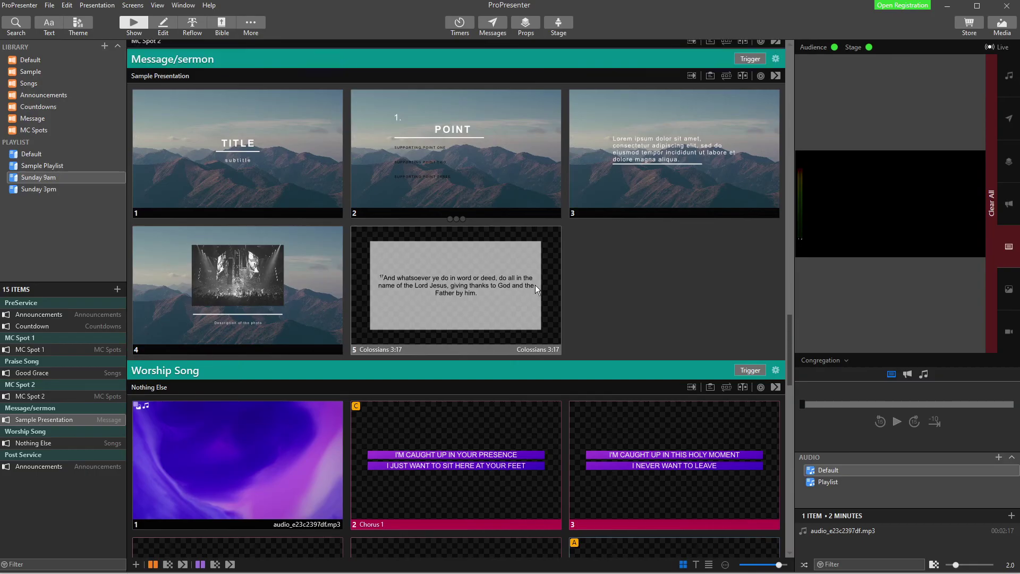
{"action": "mouse_move", "coordinate": [440, 306]}
{"action": "left_mouse_down"}
{"action": "mouse_move", "coordinate": [569, 168]}
{"action": "mouse_move", "coordinate": [432, 301]}
{"action": "left_mouse_up"}
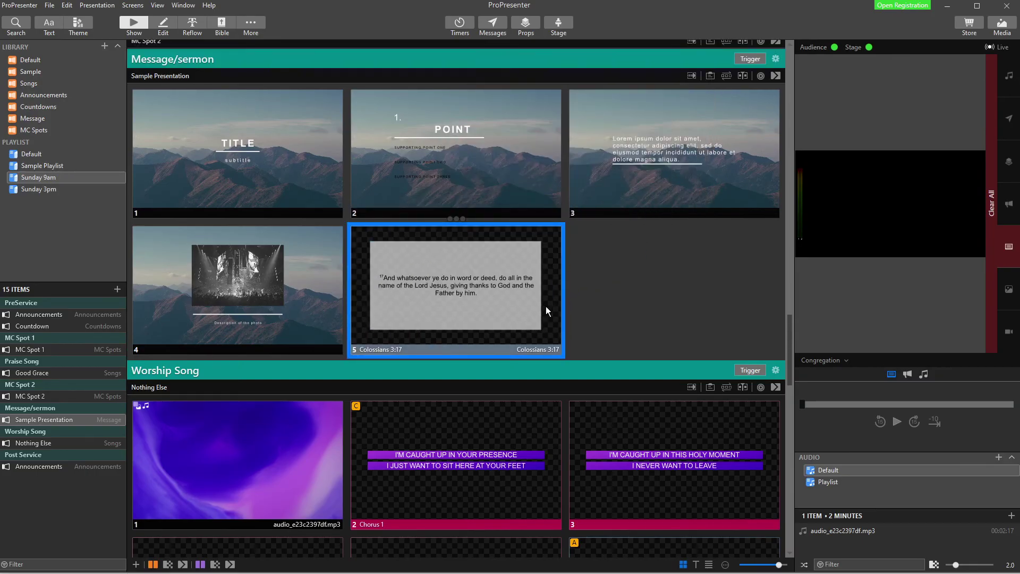
{"action": "scroll", "coordinate": [547, 309], "scroll_direction": "up", "scroll_amount": 1}
{"action": "left_click_drag", "start_coordinate": [518, 313], "coordinate": [407, 238]}
{"action": "left_click_drag", "start_coordinate": [441, 209], "coordinate": [370, 381]}
{"action": "left_click_drag", "start_coordinate": [241, 344], "coordinate": [449, 333]}
{"action": "left_click_drag", "start_coordinate": [268, 337], "coordinate": [643, 321]}
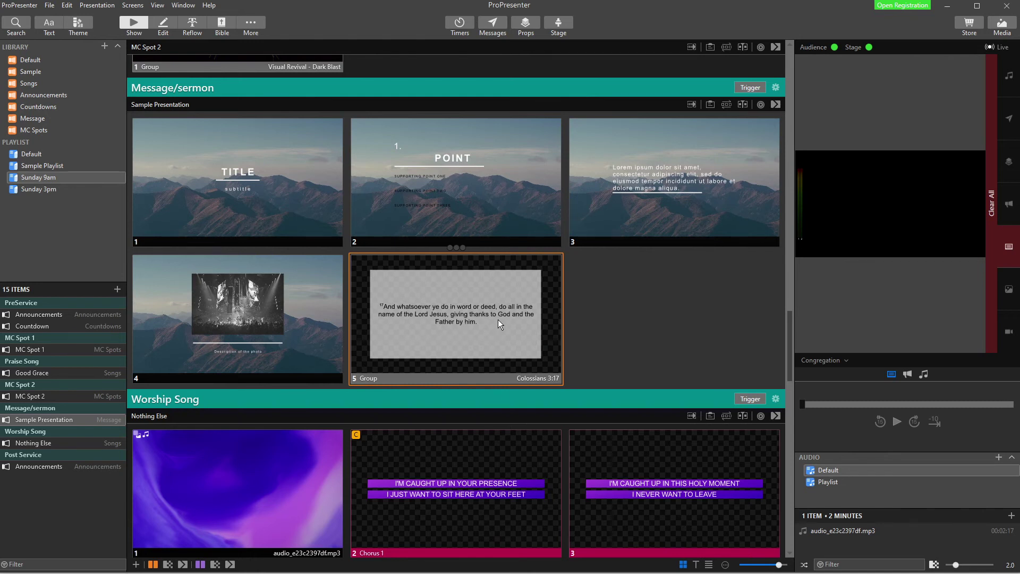
Keep Congregation as the output screen and return to the Bible lookup
{"action": "scroll", "coordinate": [498, 319], "scroll_direction": "up", "scroll_amount": 1}
{"action": "left_click", "coordinate": [824, 360]}
{"action": "left_click", "coordinate": [825, 359]}
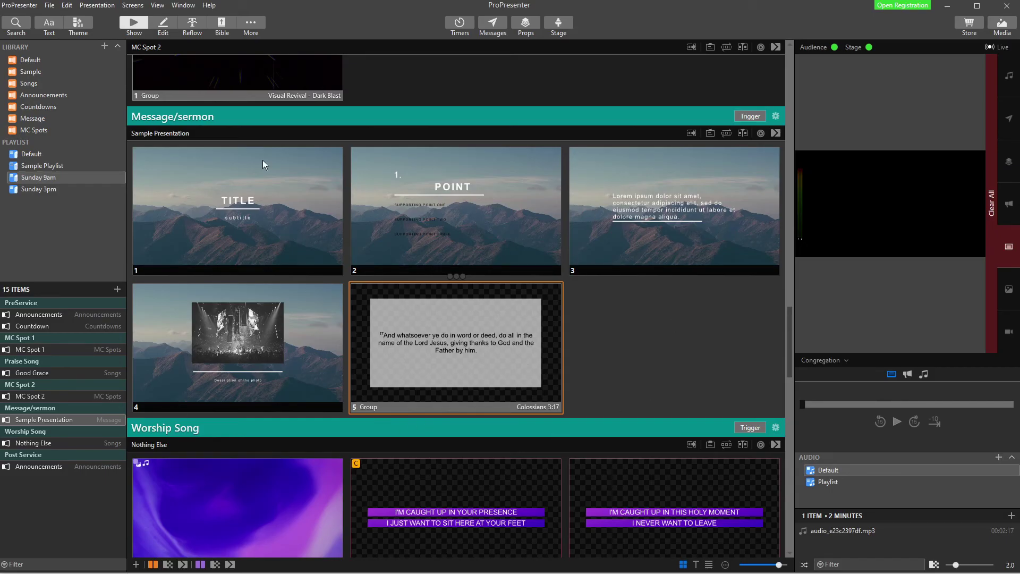
{"action": "left_click", "coordinate": [221, 26]}
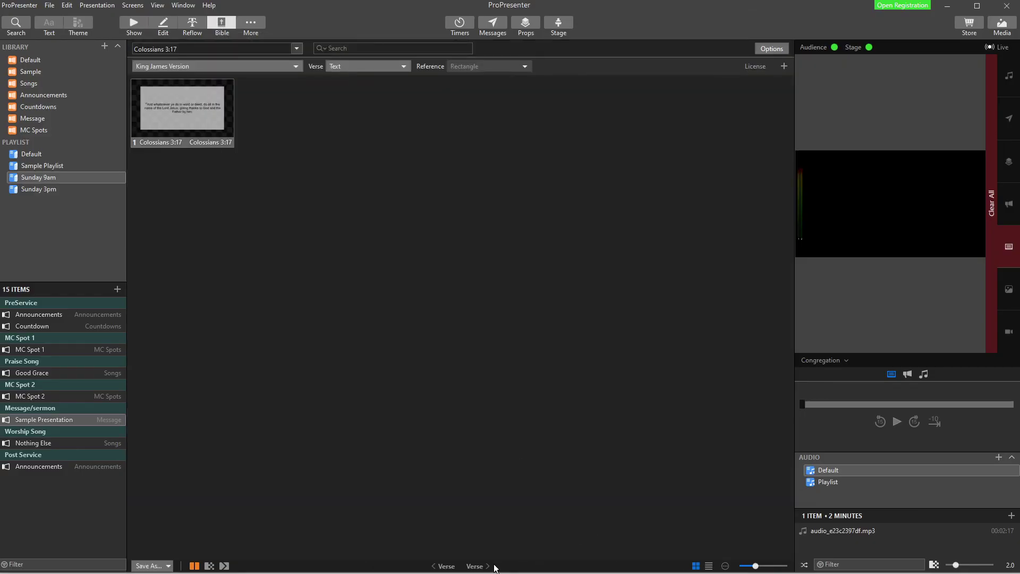
Extend the KJV reference to Colossians 3:17-4:2
{"action": "type", "text": "-23"}
{"action": "key", "text": "BackSpace"}
{"action": "key", "text": "BackSpace"}
{"action": "type", "text": "4:2"}
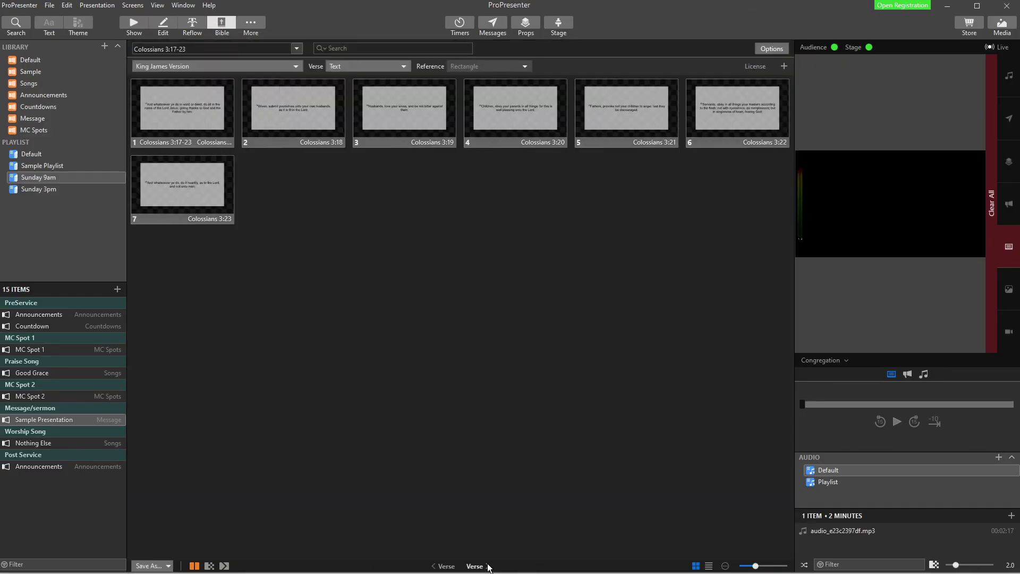
Turn off Break on New Verse so the whole passage sits on one slide
{"action": "left_click", "coordinate": [771, 48]}
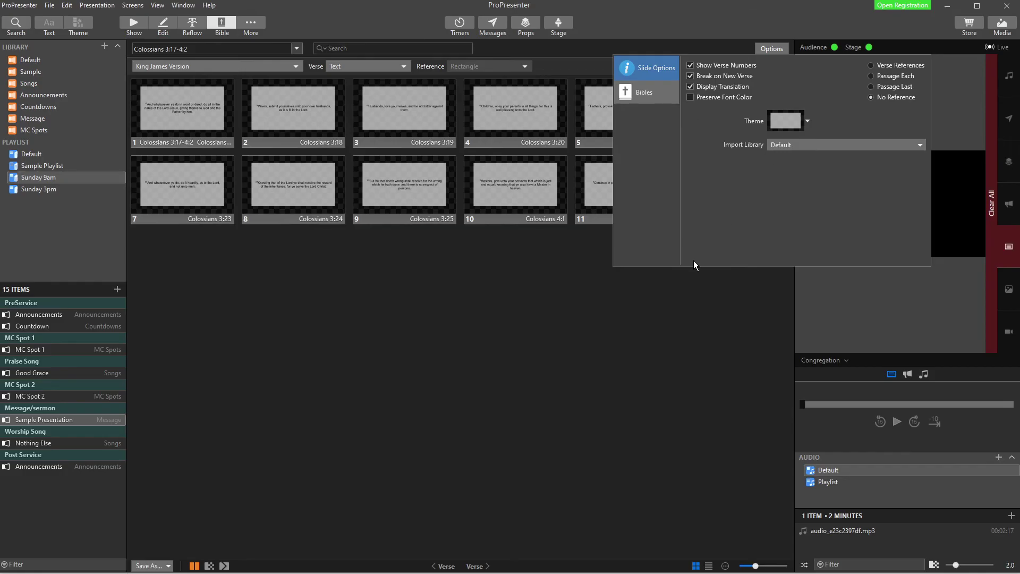
{"action": "left_click", "coordinate": [597, 364]}
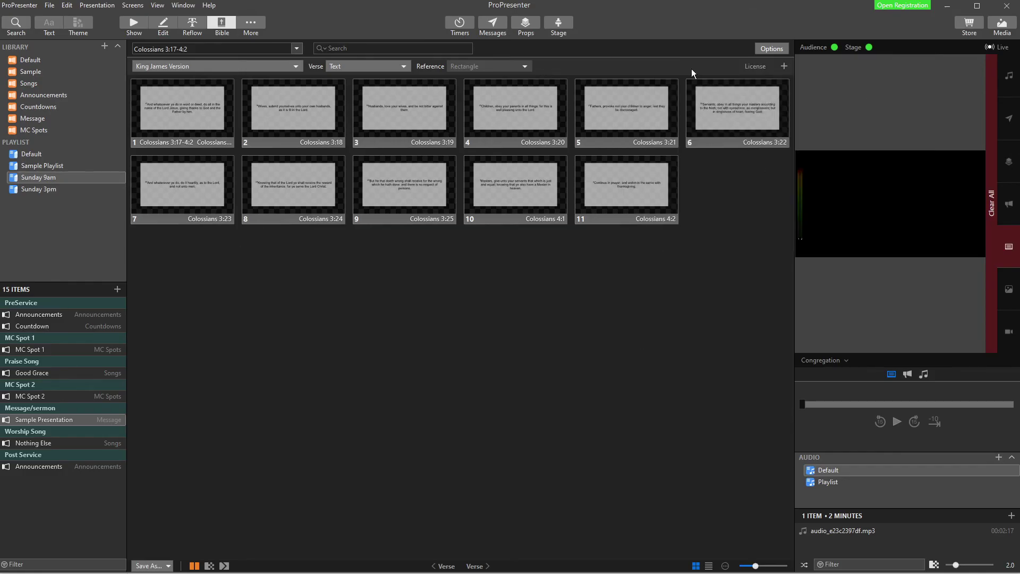
{"action": "left_click", "coordinate": [771, 48]}
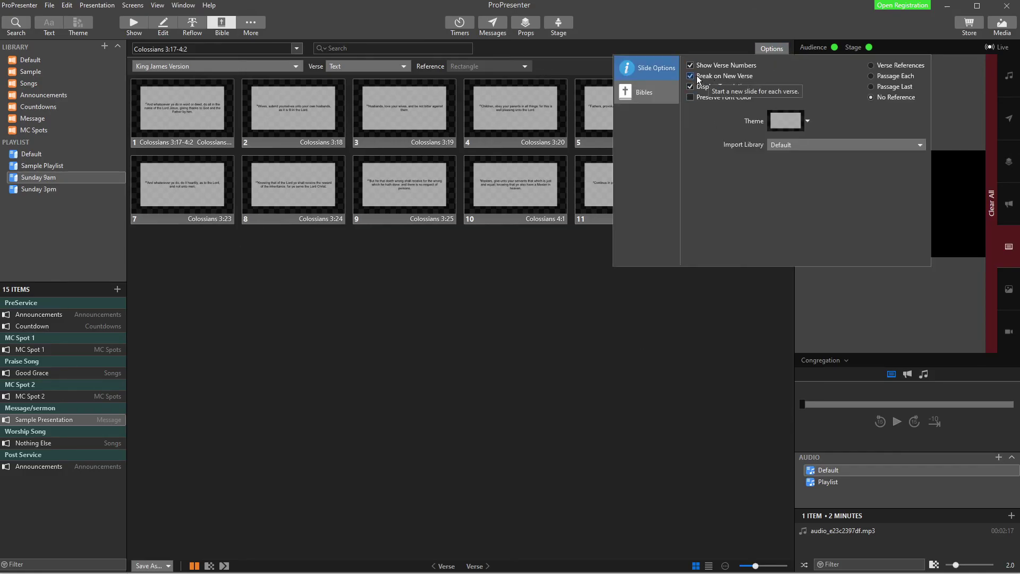
{"action": "left_click", "coordinate": [537, 304]}
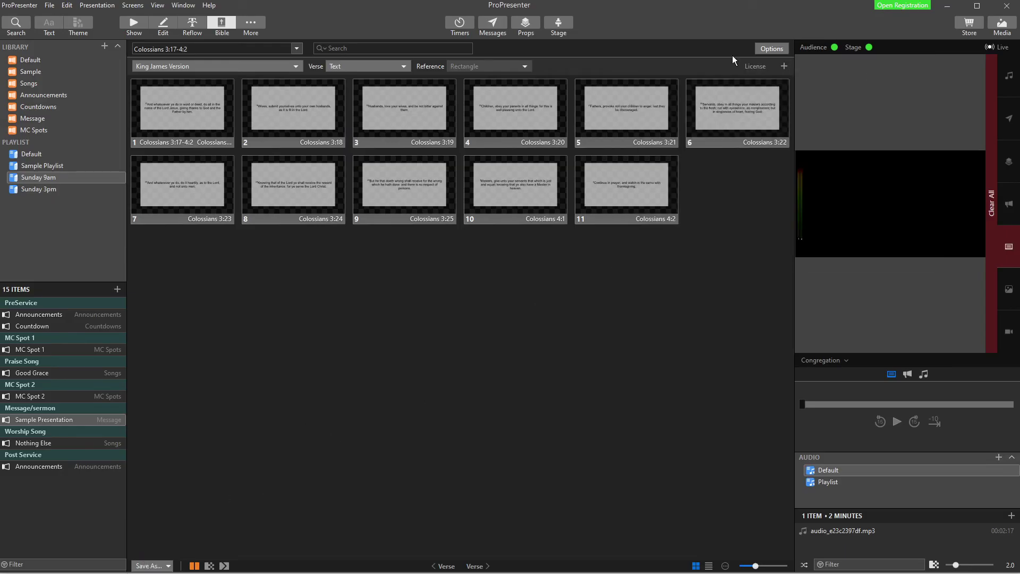
{"action": "left_click", "coordinate": [770, 48]}
{"action": "left_click", "coordinate": [704, 77]}
{"action": "left_click", "coordinate": [506, 294]}
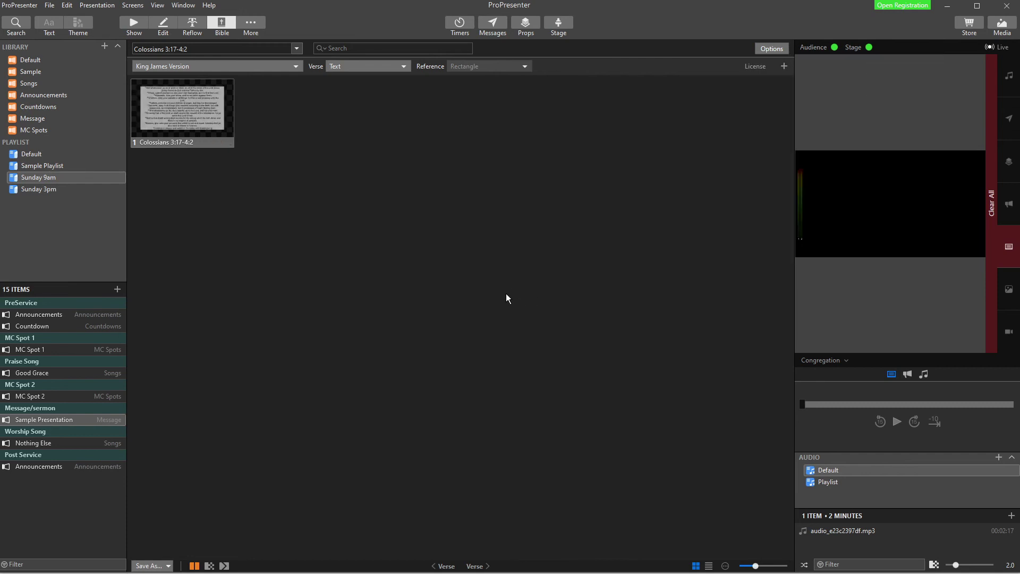
{"action": "left_click", "coordinate": [183, 88]}
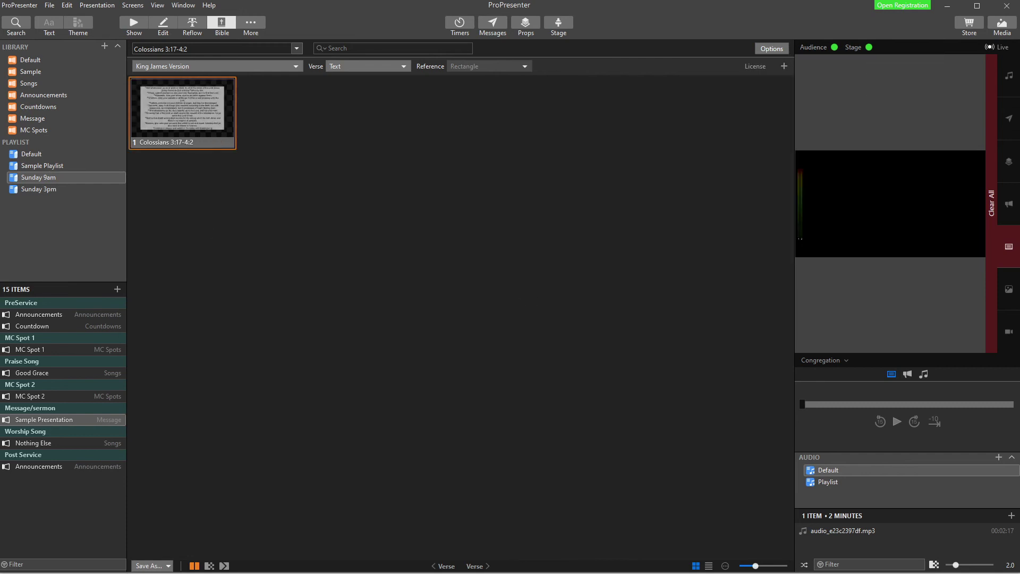
{"action": "left_click", "coordinate": [771, 49]}
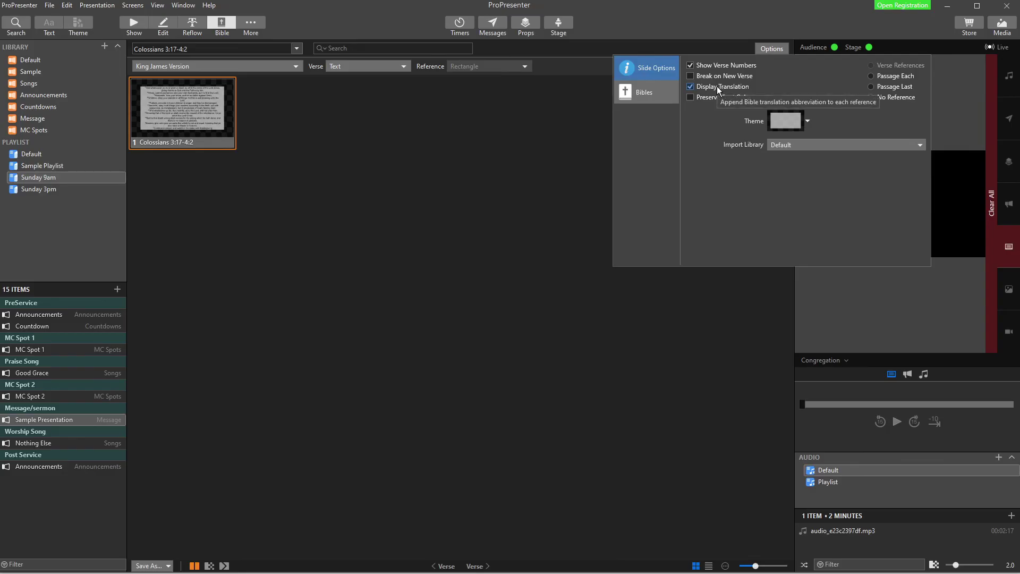
{"action": "left_click", "coordinate": [316, 355]}
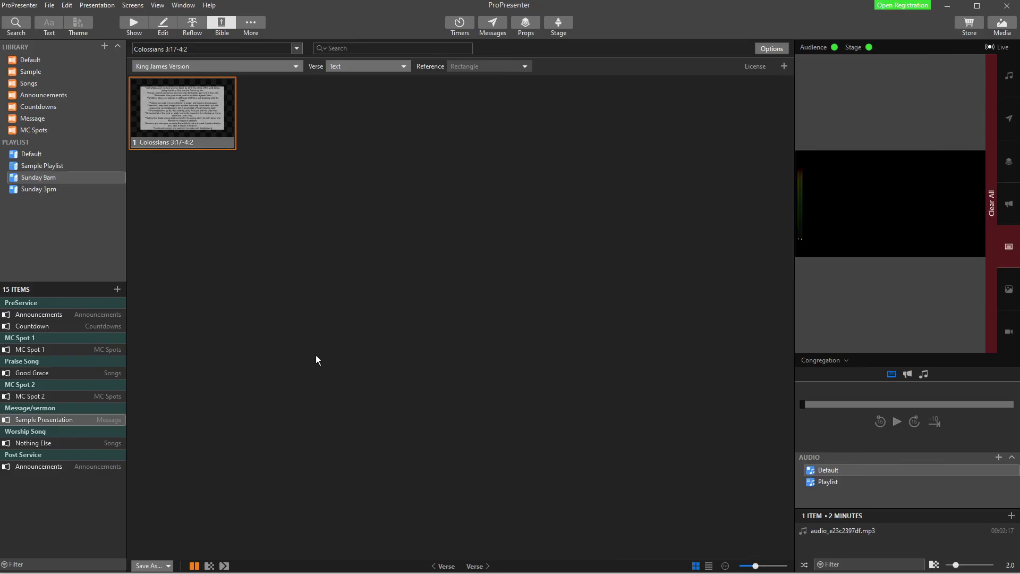
{"action": "left_click", "coordinate": [134, 21]}
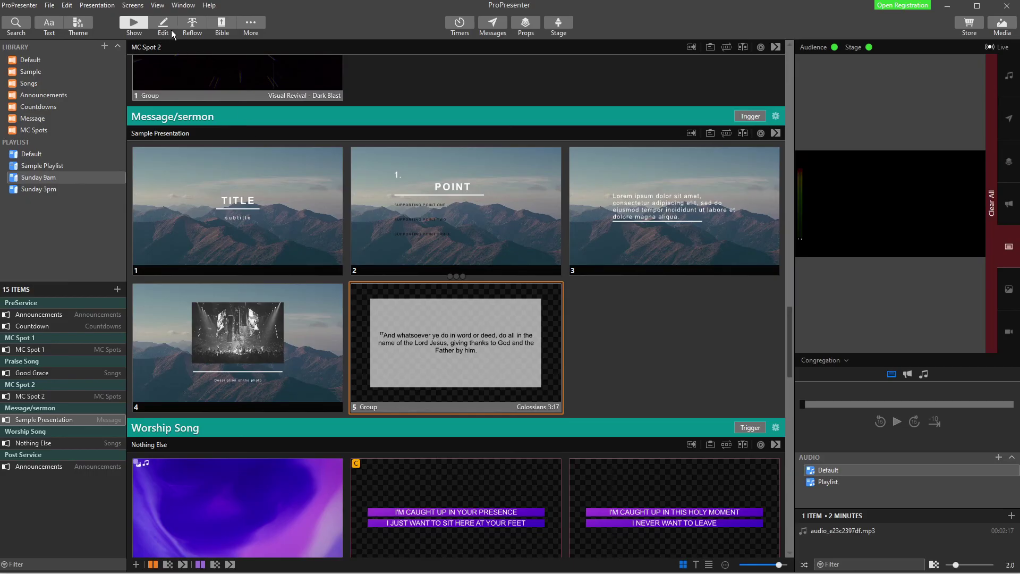
{"action": "left_click", "coordinate": [222, 24]}
{"action": "left_click", "coordinate": [770, 49]}
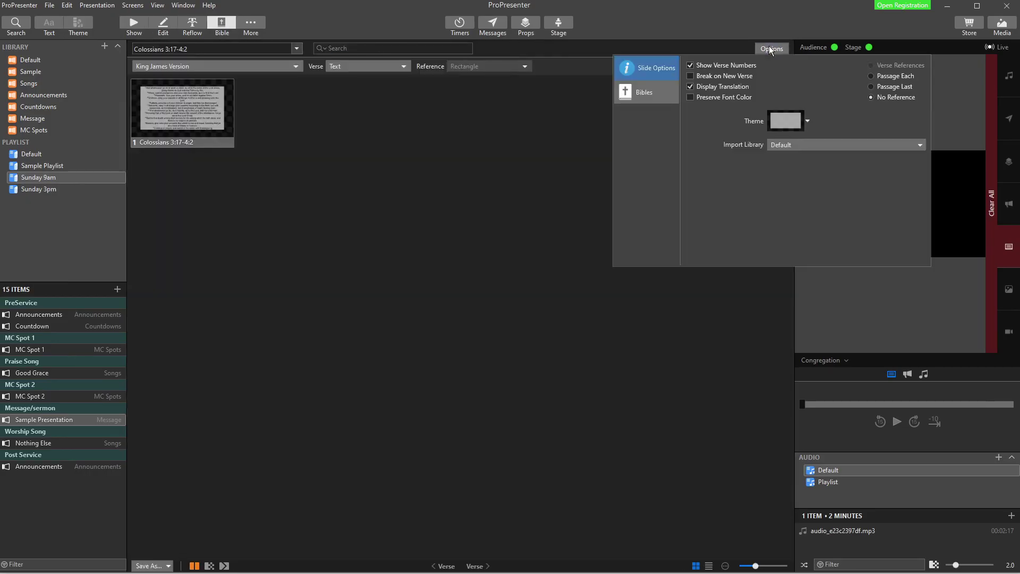
{"action": "left_click", "coordinate": [721, 89]}
{"action": "left_click", "coordinate": [193, 100]}
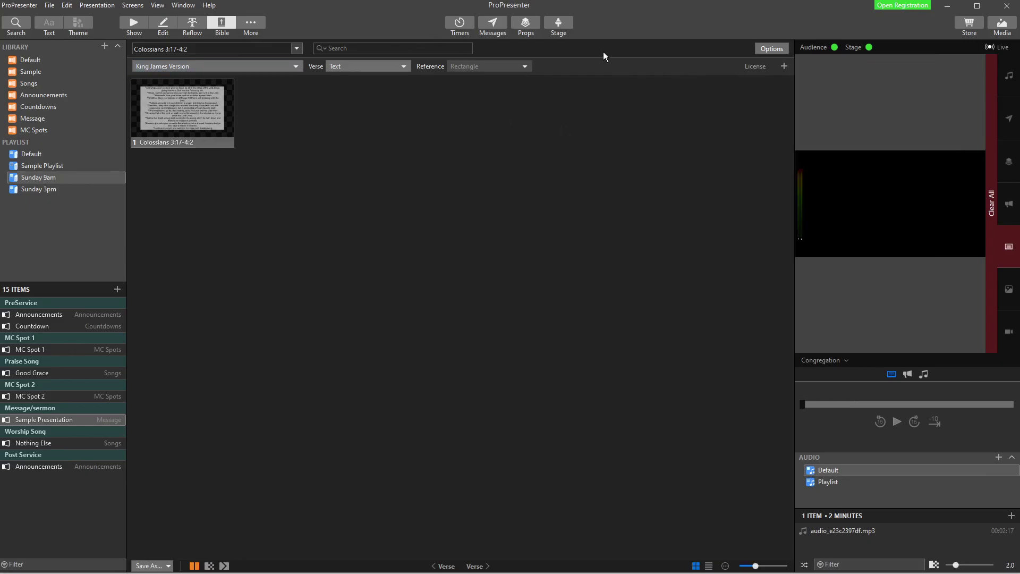
{"action": "left_click", "coordinate": [771, 48]}
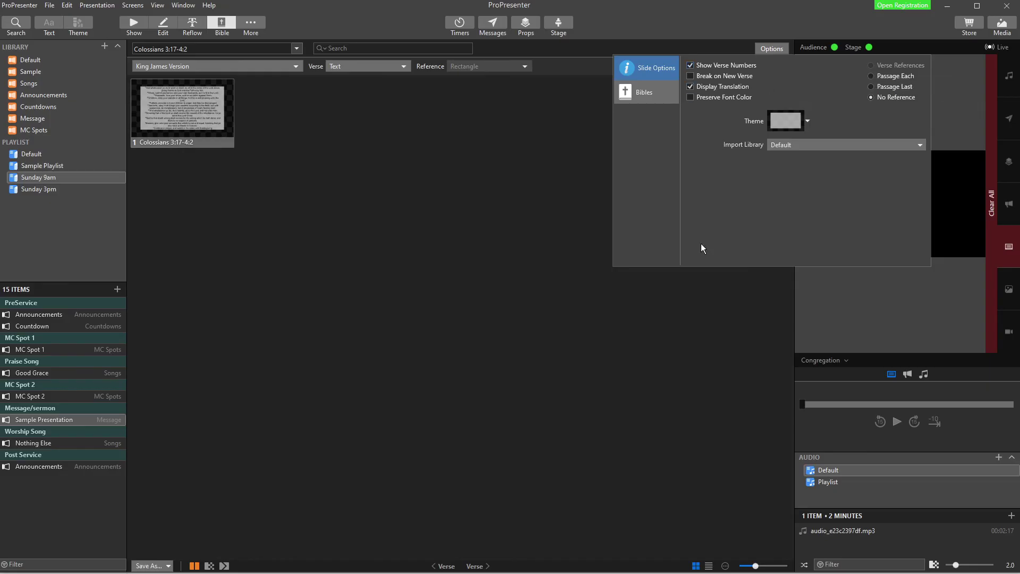
Show the merged Colossians 3:17-4:2 slide 6 of the Sample Presentation live
{"action": "left_click", "coordinate": [770, 413]}
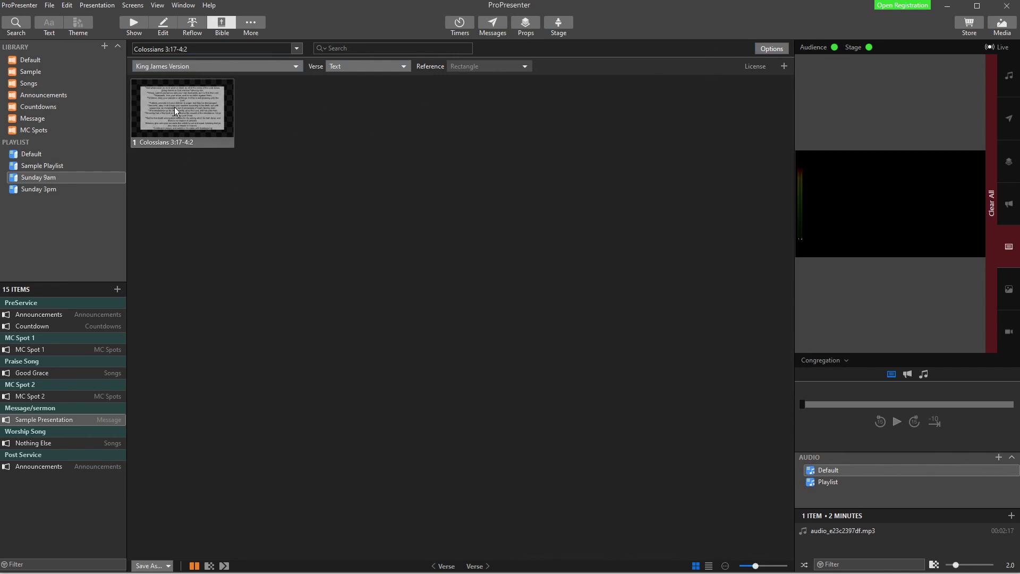
{"action": "left_click", "coordinate": [136, 24]}
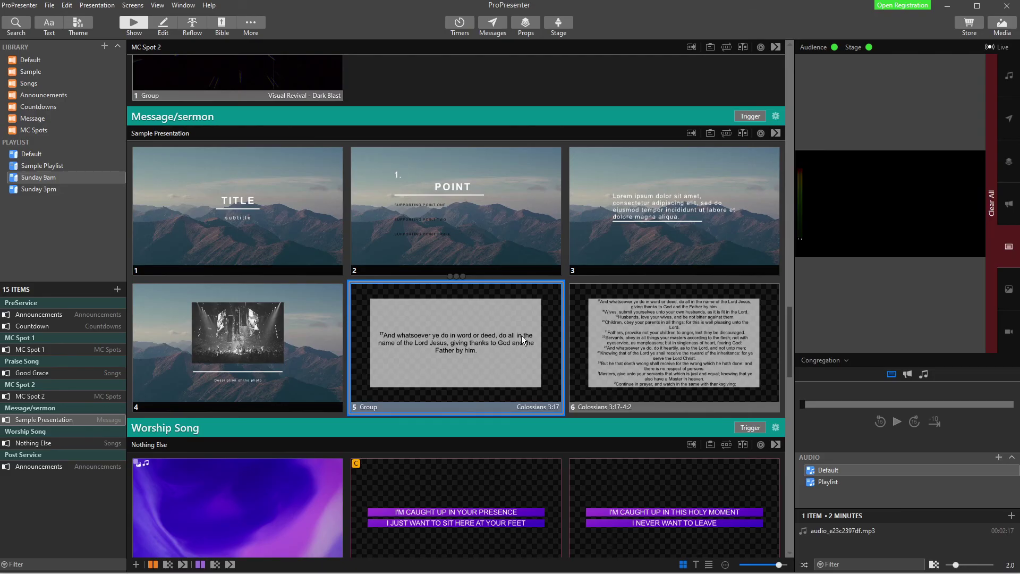
{"action": "left_click", "coordinate": [610, 337]}
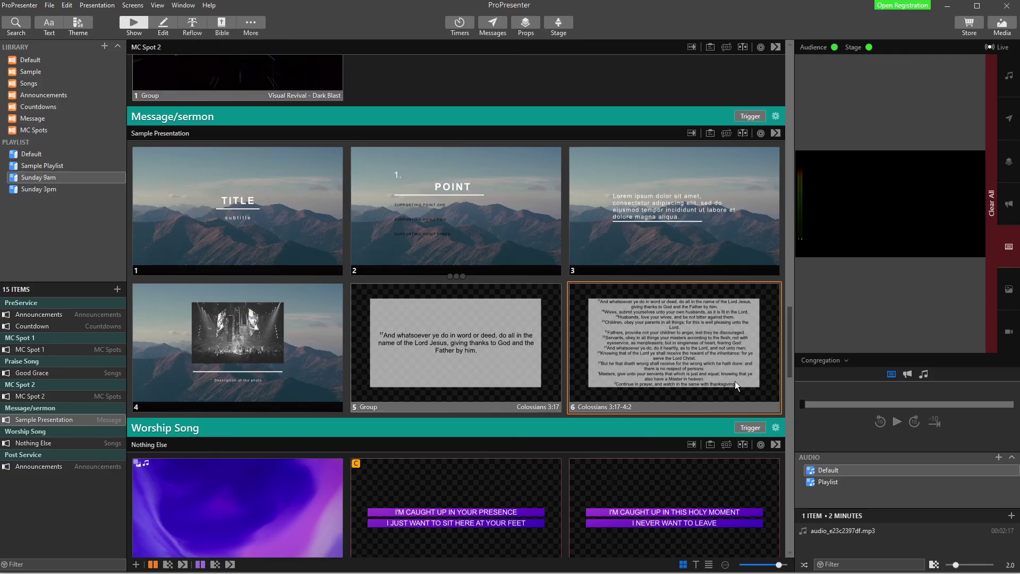
In the Reflow Editor, break the Colossians passage before verses 19, 21, 24 and 4:1
{"action": "left_click", "coordinate": [191, 25]}
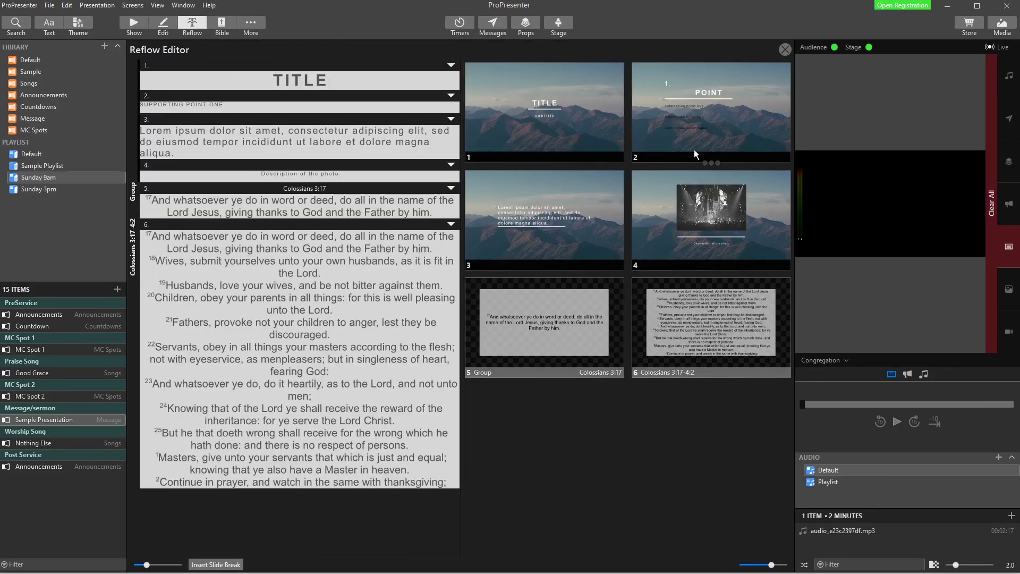
{"action": "left_click", "coordinate": [694, 334]}
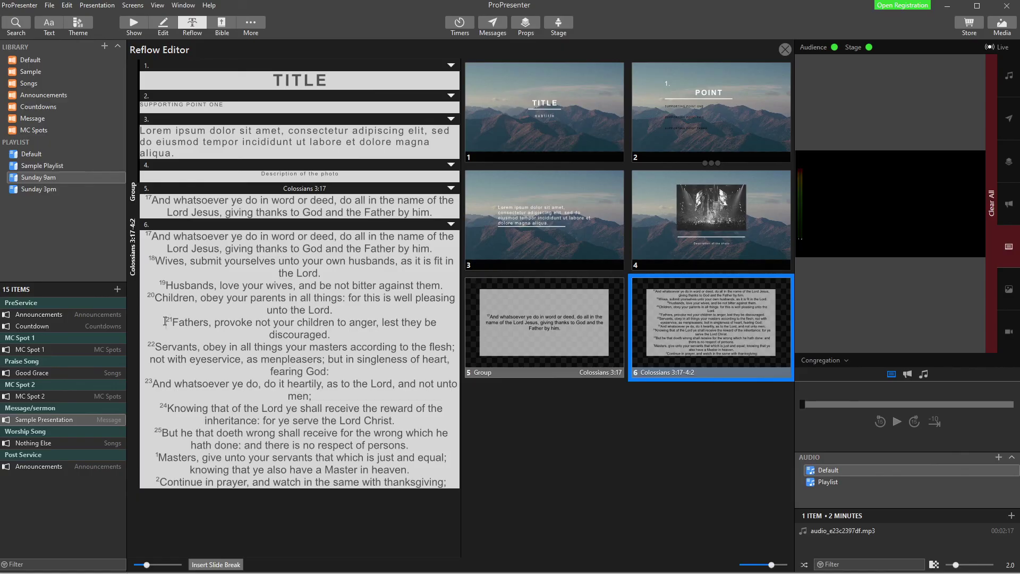
{"action": "left_click", "coordinate": [214, 564]}
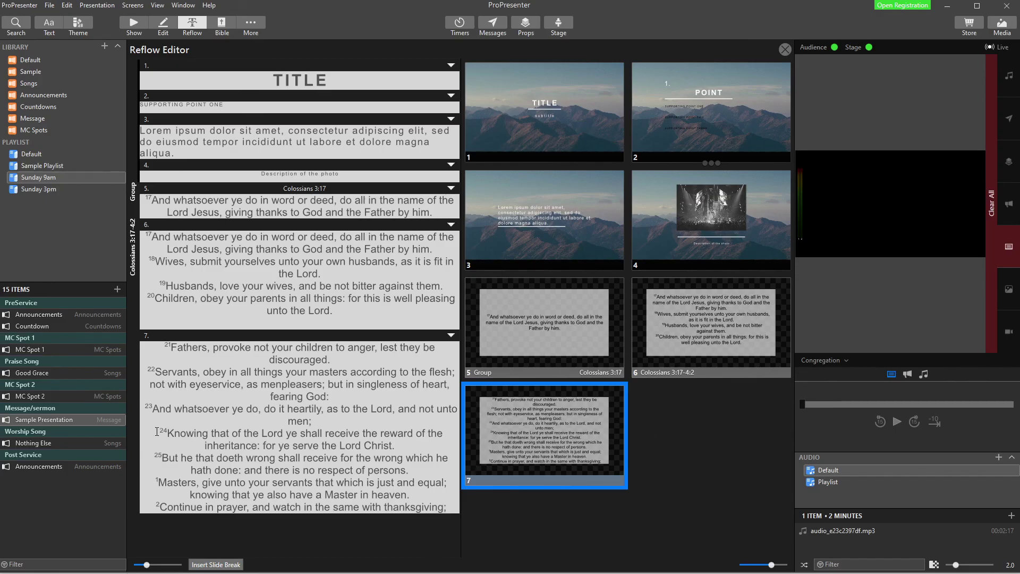
{"action": "left_click", "coordinate": [205, 564]}
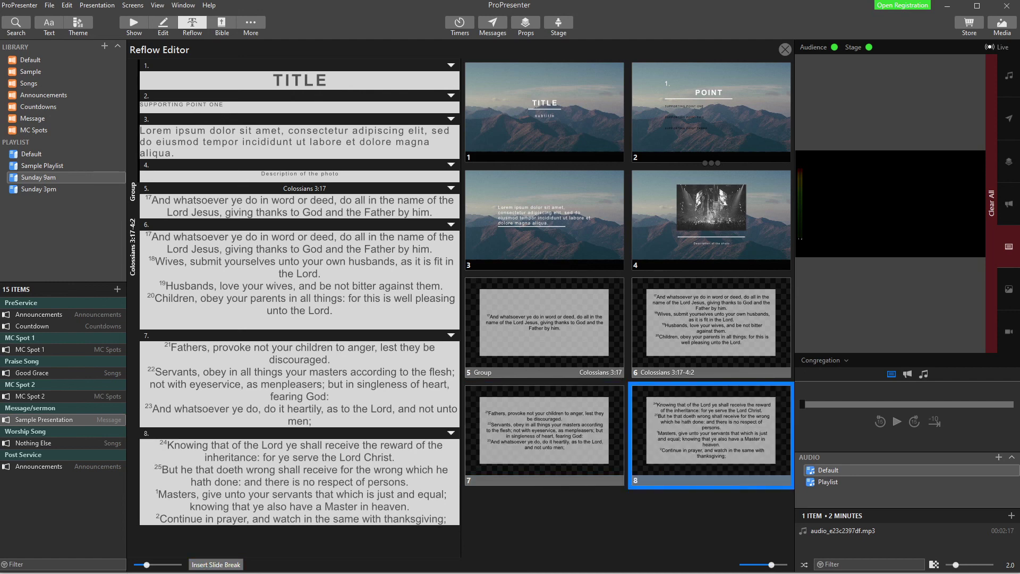
{"action": "left_click", "coordinate": [684, 335]}
{"action": "left_click", "coordinate": [688, 433]}
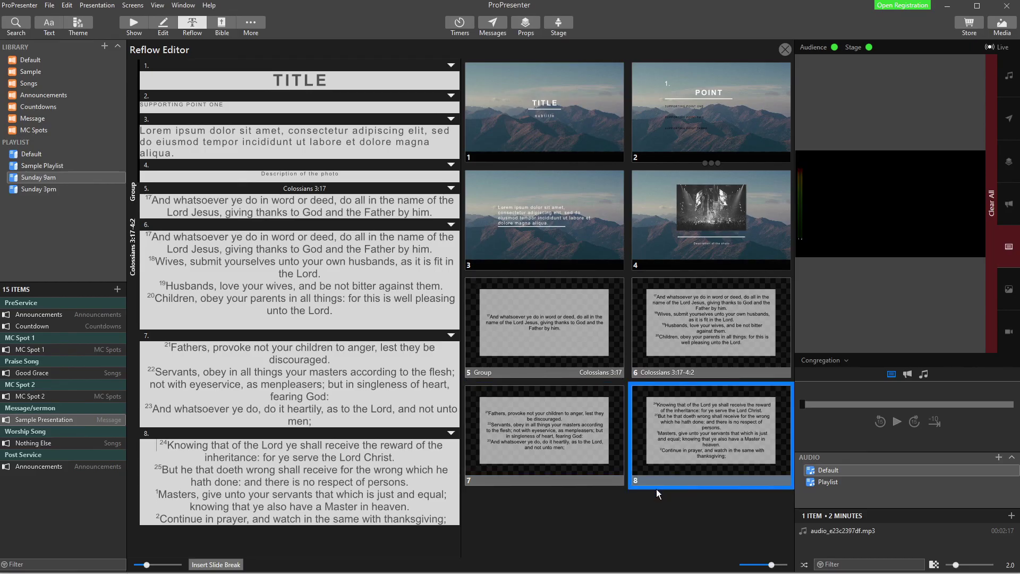
{"action": "left_click", "coordinate": [154, 494]}
{"action": "left_click", "coordinate": [225, 565]}
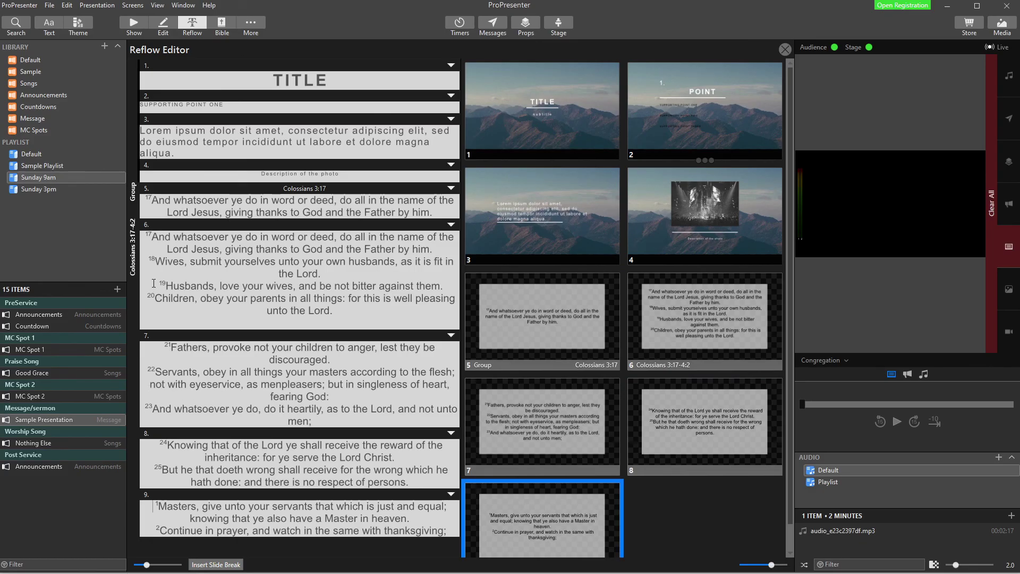
{"action": "left_click", "coordinate": [151, 260]}
{"action": "left_click", "coordinate": [205, 564]}
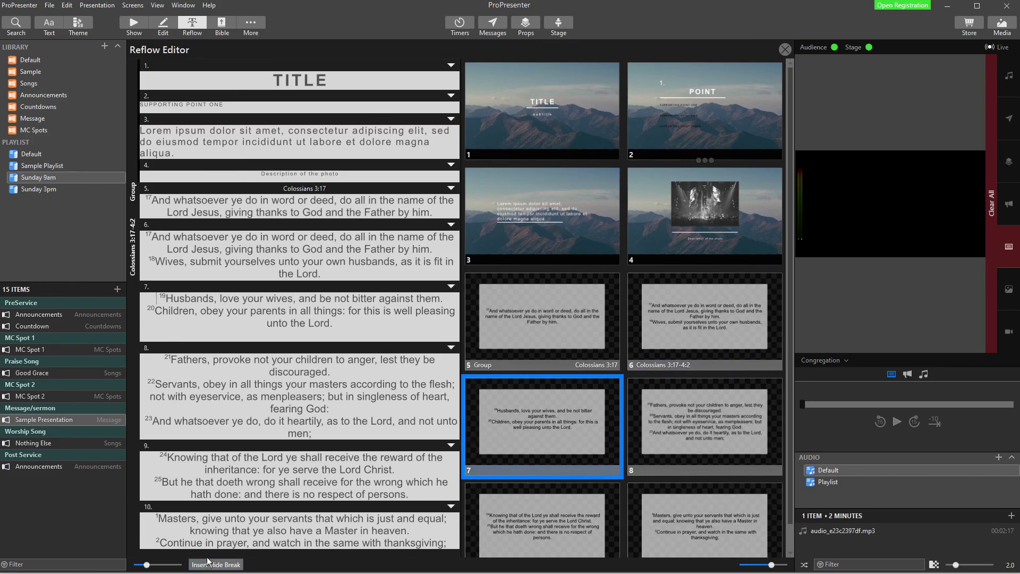
Review the verses now on slides 6 through 10
{"action": "left_click", "coordinate": [684, 305]}
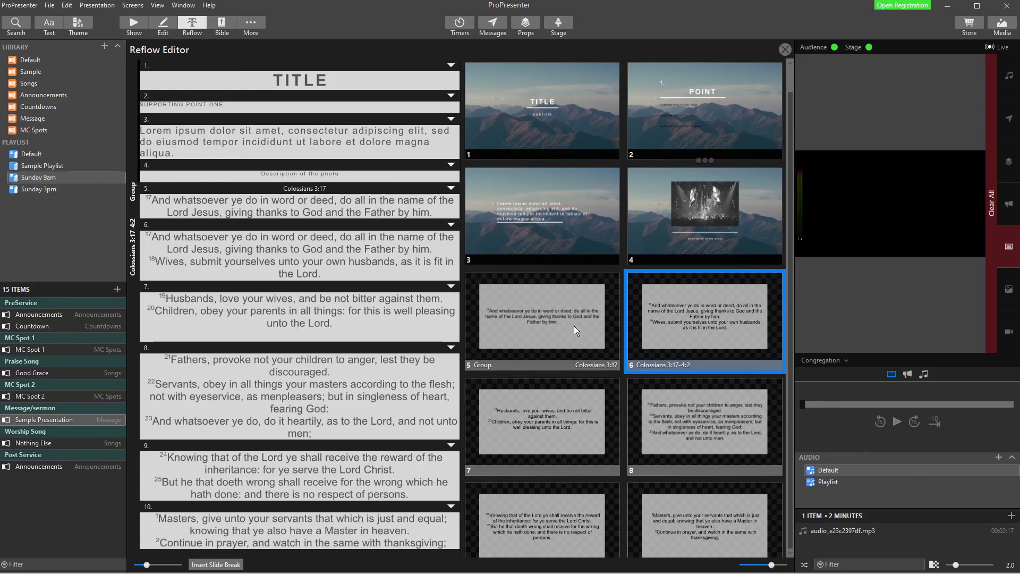
{"action": "left_click", "coordinate": [589, 393]}
{"action": "left_click", "coordinate": [664, 417]}
{"action": "left_click", "coordinate": [568, 531]}
{"action": "left_click", "coordinate": [658, 533]}
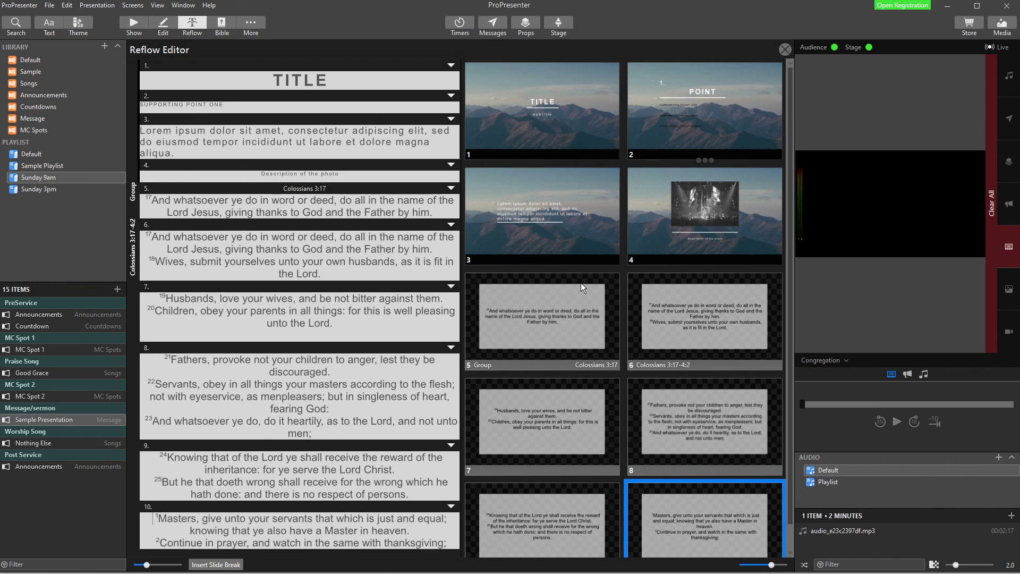
Close the Reflow Editor and show slides 5 through 10 live, ending on Colossians 4:1-2
{"action": "left_click", "coordinate": [135, 21]}
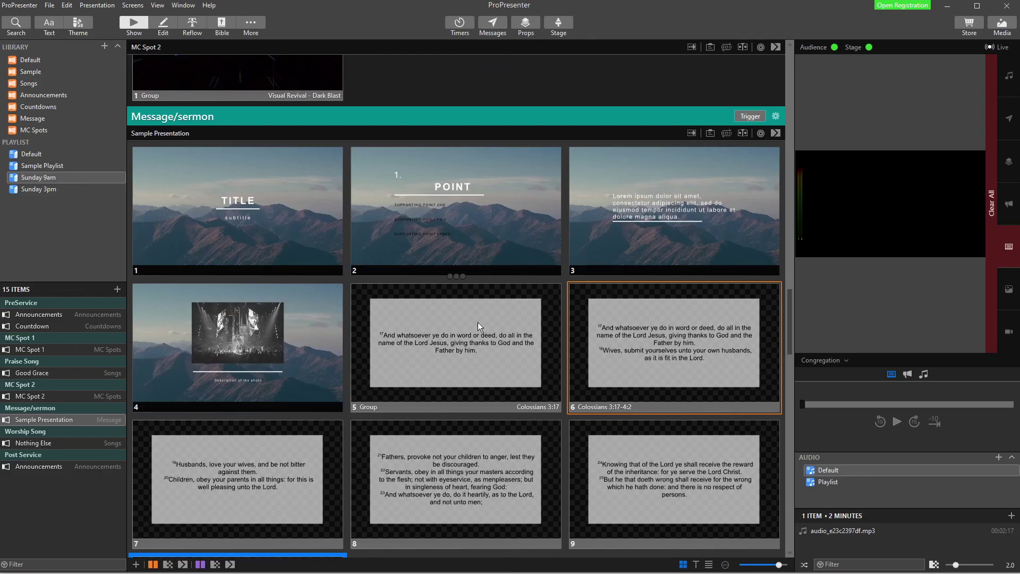
{"action": "scroll", "coordinate": [477, 322], "scroll_direction": "down", "scroll_amount": 3}
{"action": "left_click", "coordinate": [478, 197]}
{"action": "left_click", "coordinate": [680, 204]}
{"action": "left_click", "coordinate": [275, 323]}
{"action": "left_click", "coordinate": [464, 337]}
{"action": "left_click", "coordinate": [613, 342]}
{"action": "left_click", "coordinate": [298, 470]}
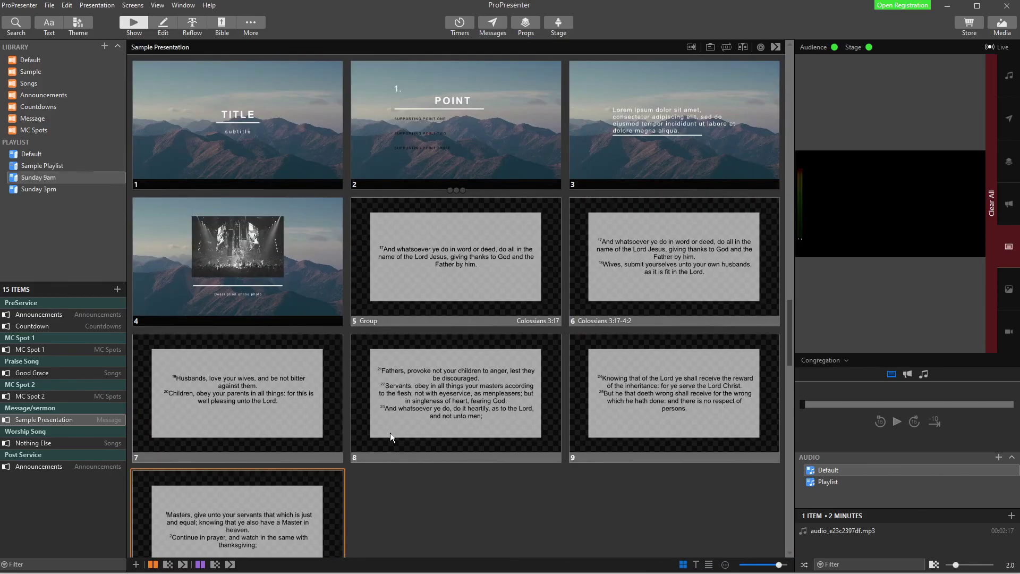